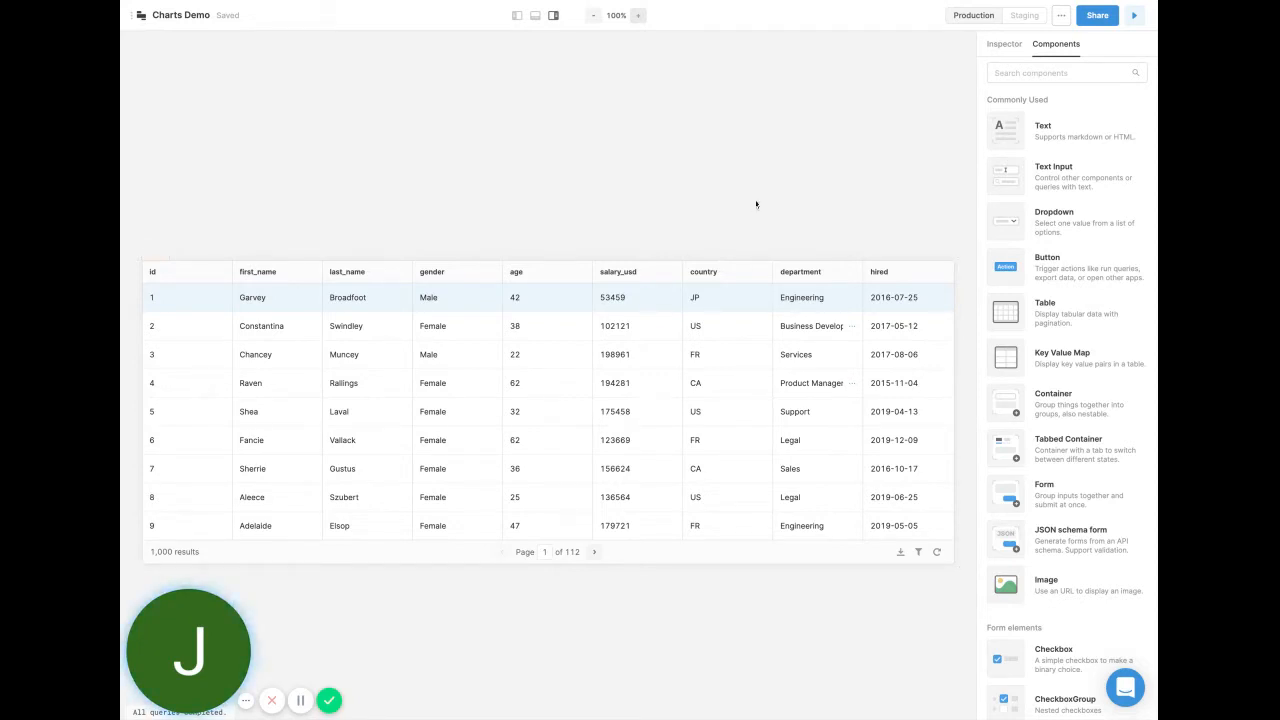
Add a Plotly Chart component above the employee table and widen it to about the table's width.
{"action": "left_click", "coordinate": [1030, 72]}
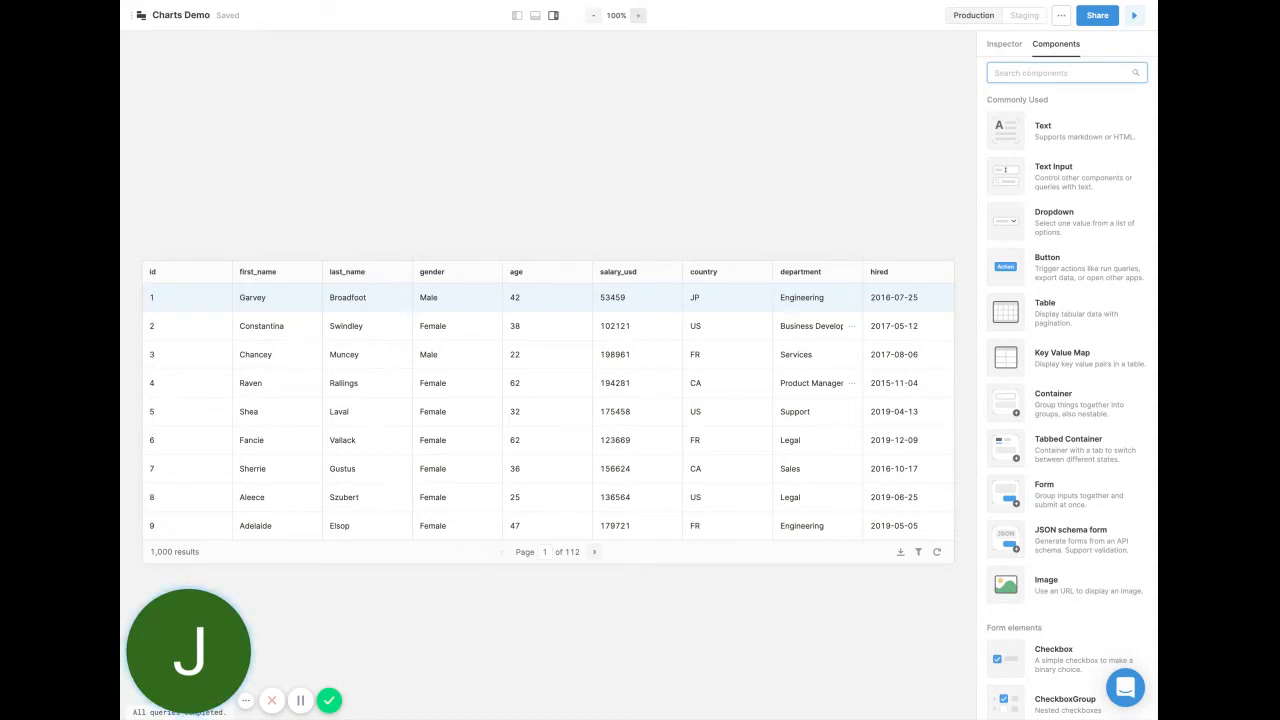
{"action": "type", "text": "chart"}
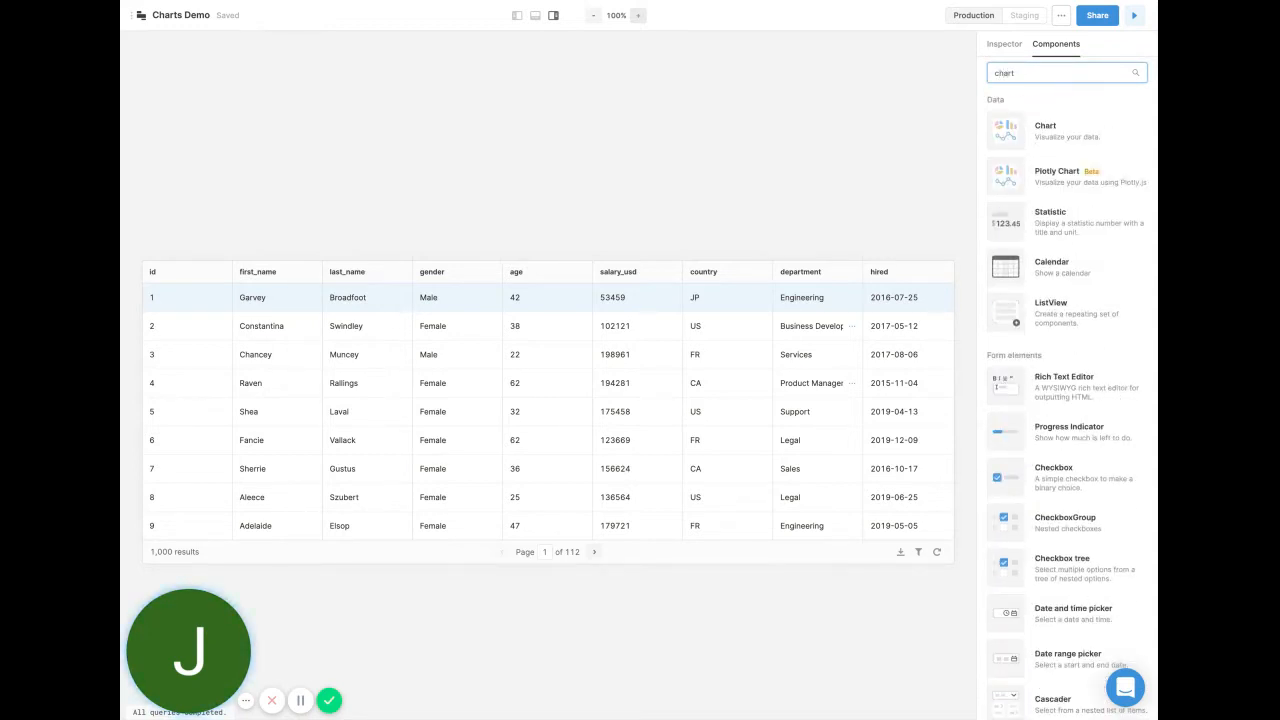
{"action": "left_click", "coordinate": [1030, 176]}
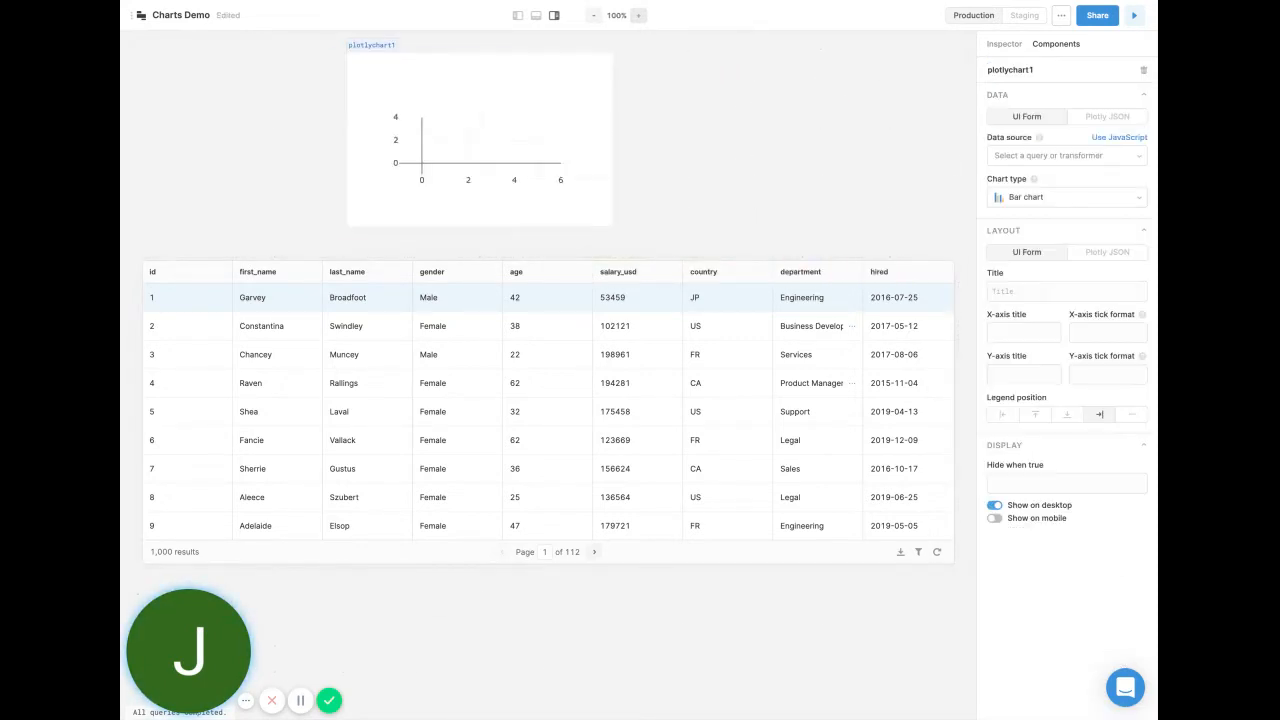
{"action": "left_click_drag", "start_coordinate": [618, 231], "coordinate": [822, 231]}
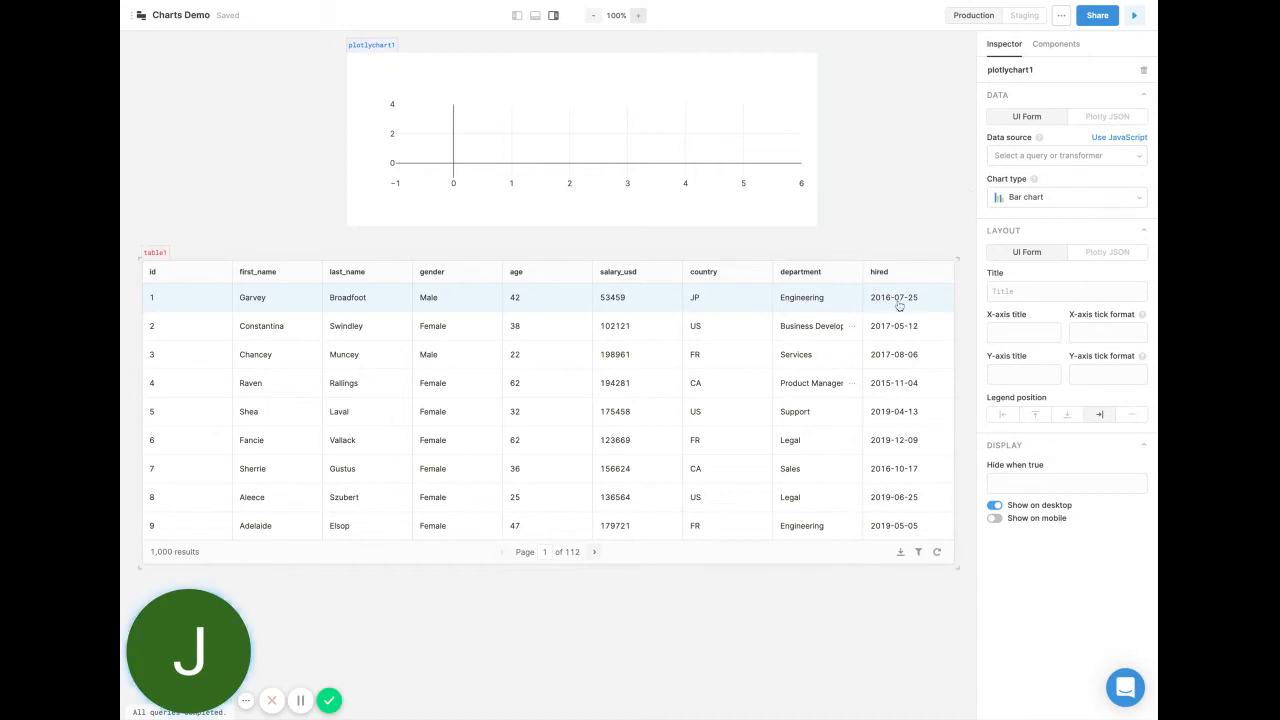
Set the chart's data source to the employeeList query.
{"action": "left_click", "coordinate": [1047, 158]}
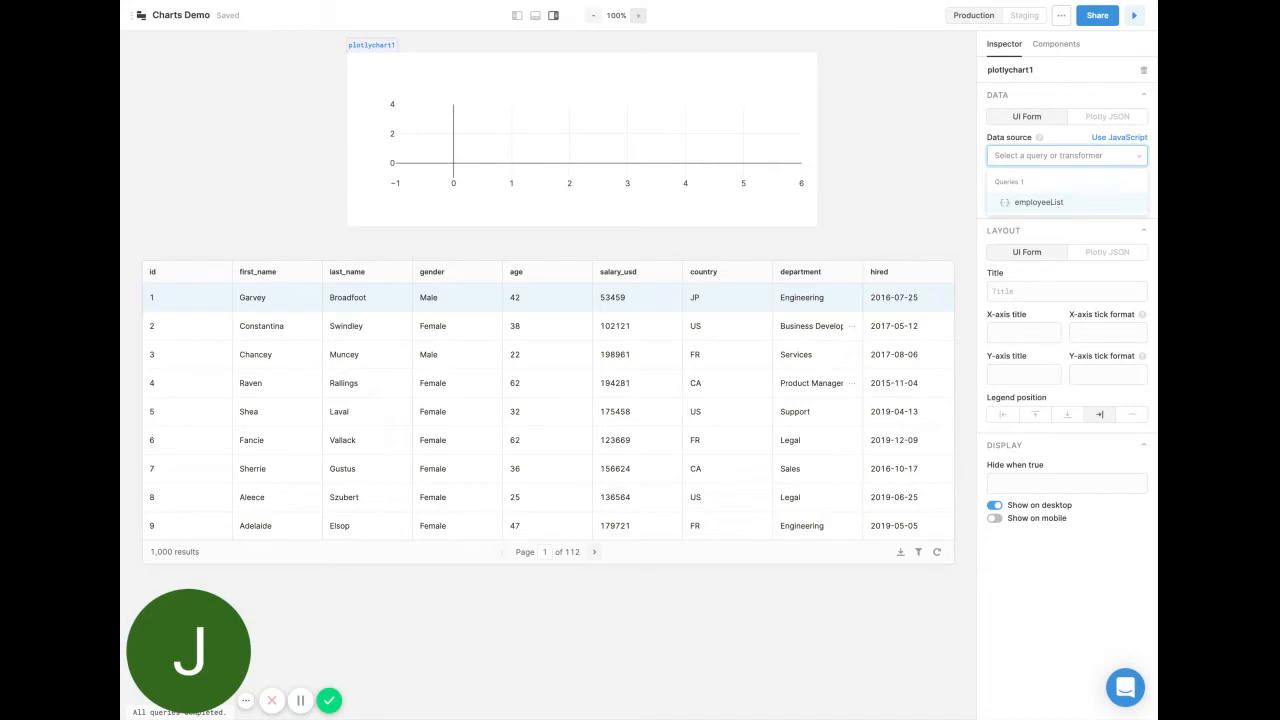
{"action": "left_click", "coordinate": [1060, 205]}
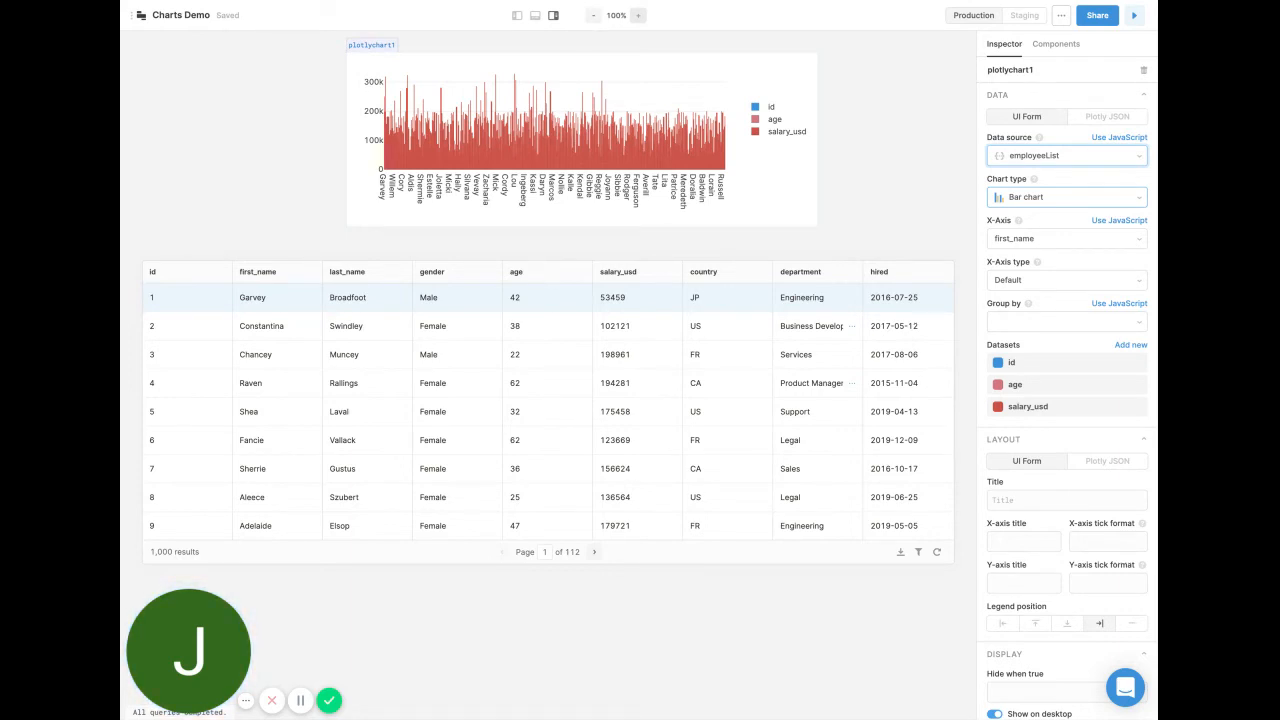
{"action": "left_click", "coordinate": [1066, 197]}
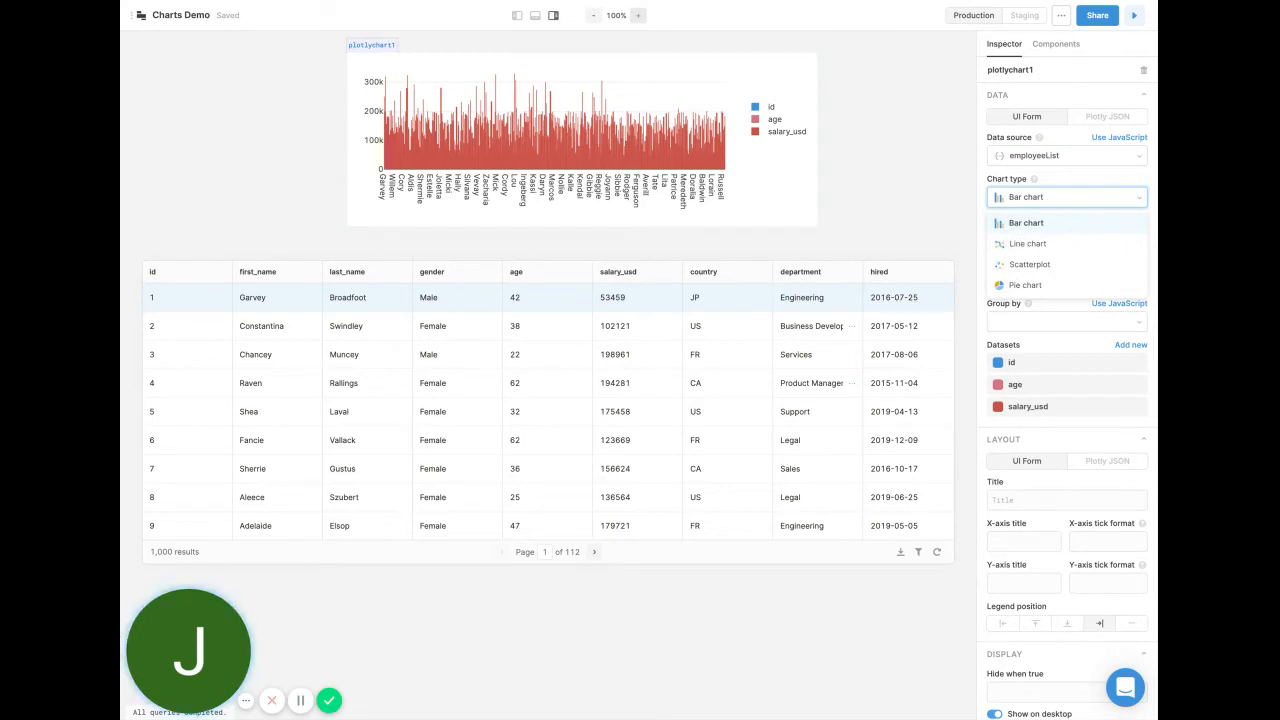
{"action": "key", "text": "Escape"}
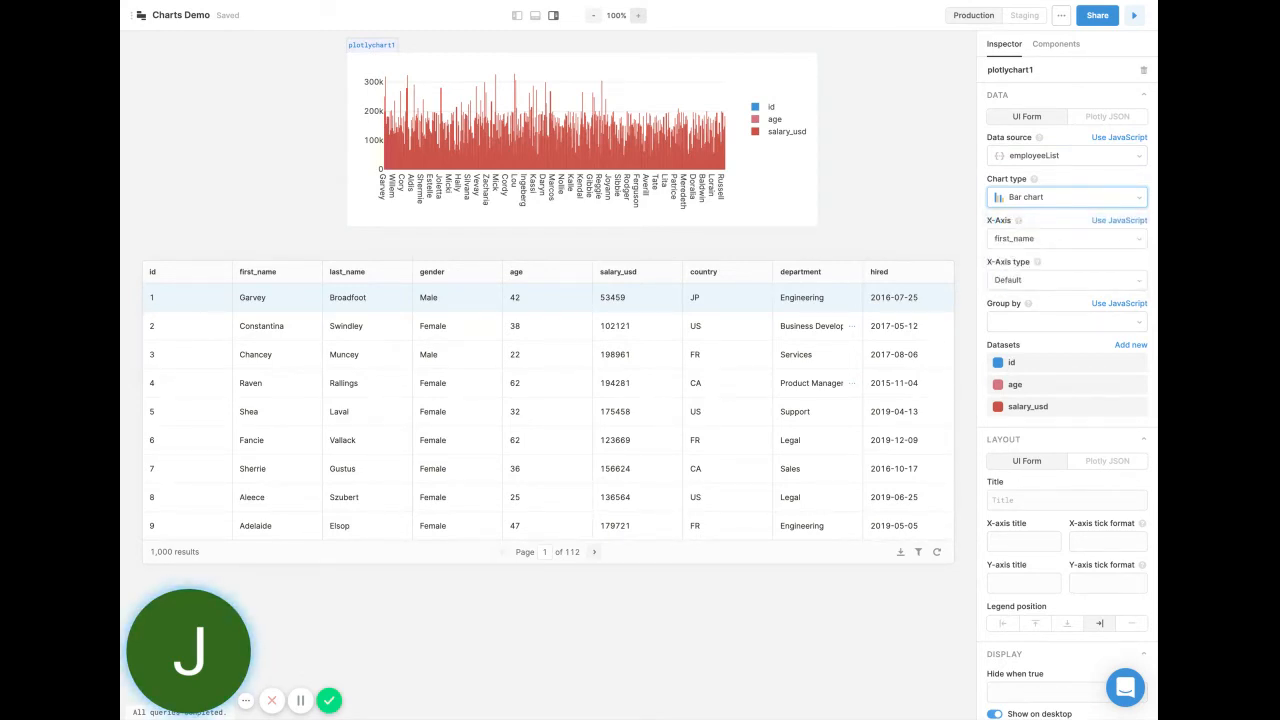
Set the chart's X-axis to the country column.
{"action": "left_click", "coordinate": [1066, 240]}
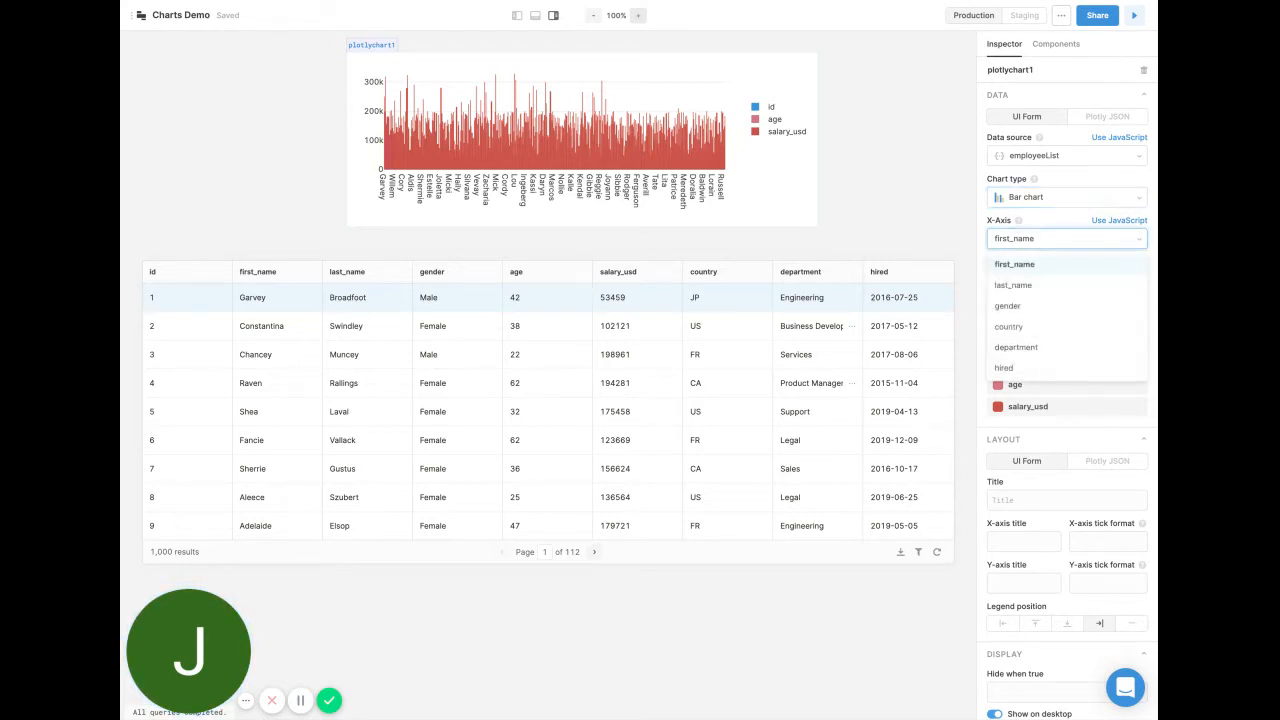
{"action": "left_click", "coordinate": [1048, 328]}
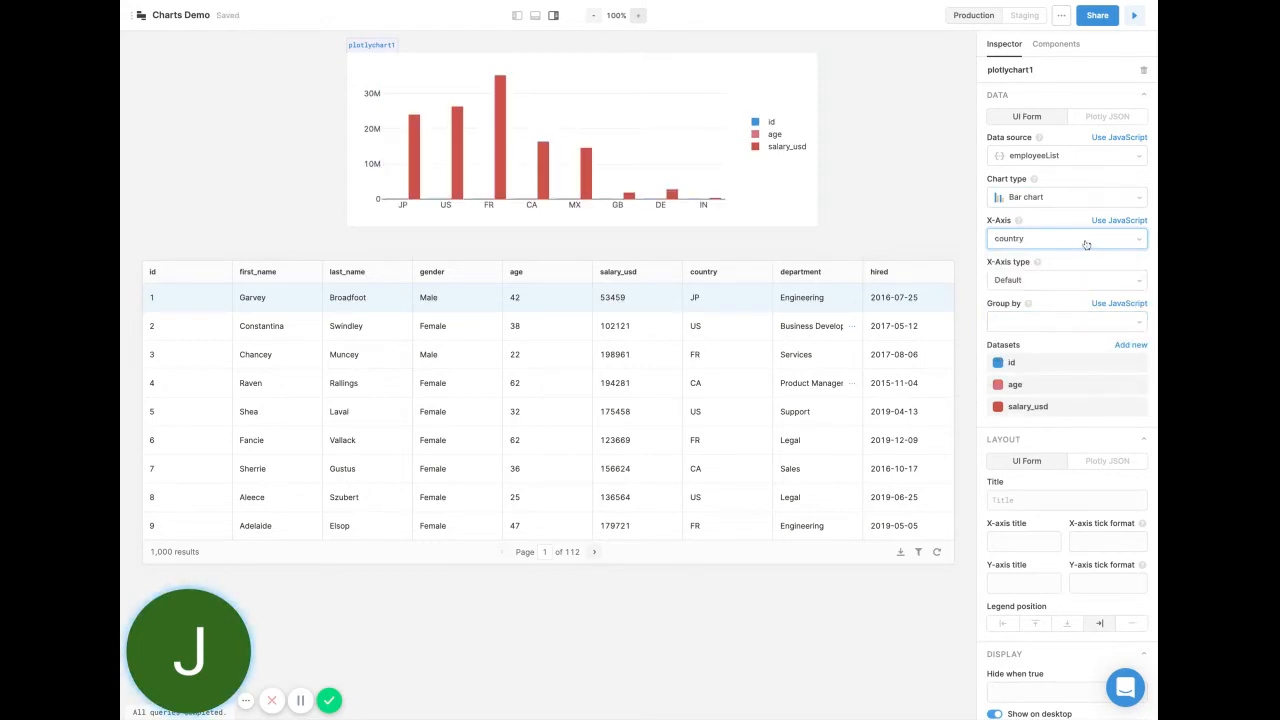
{"action": "left_click", "coordinate": [1108, 221]}
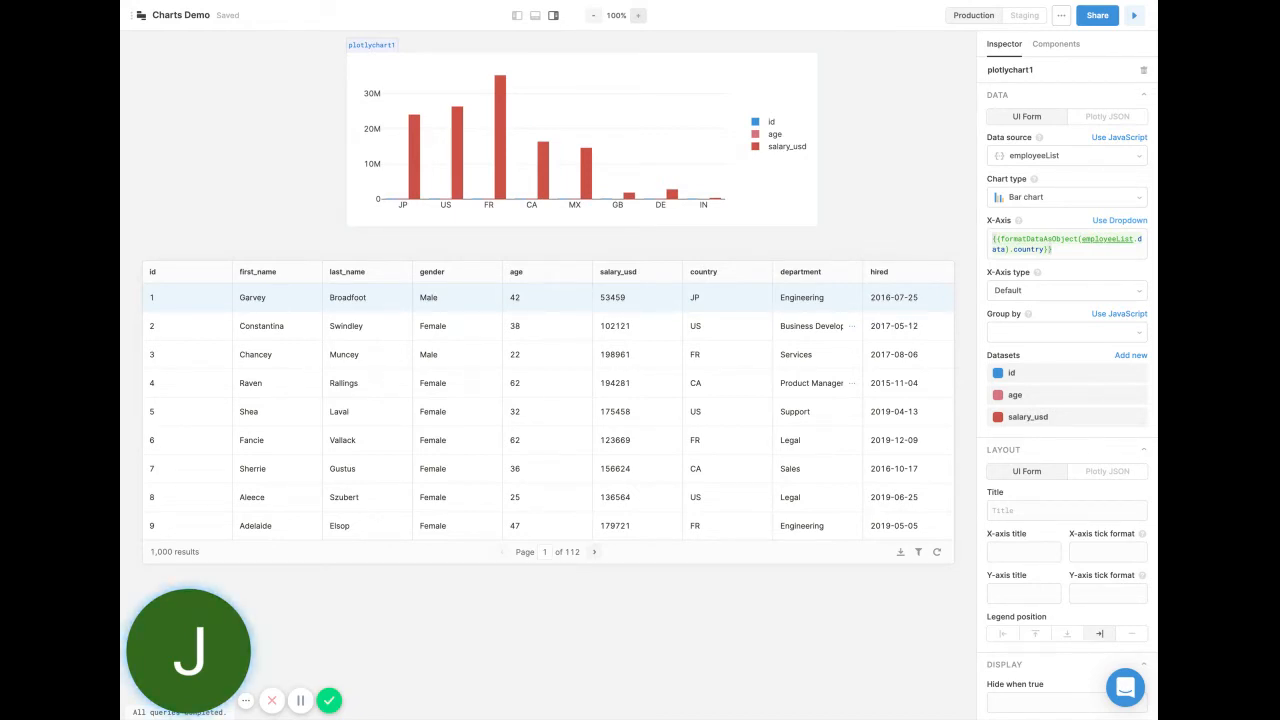
{"action": "left_click", "coordinate": [1119, 220]}
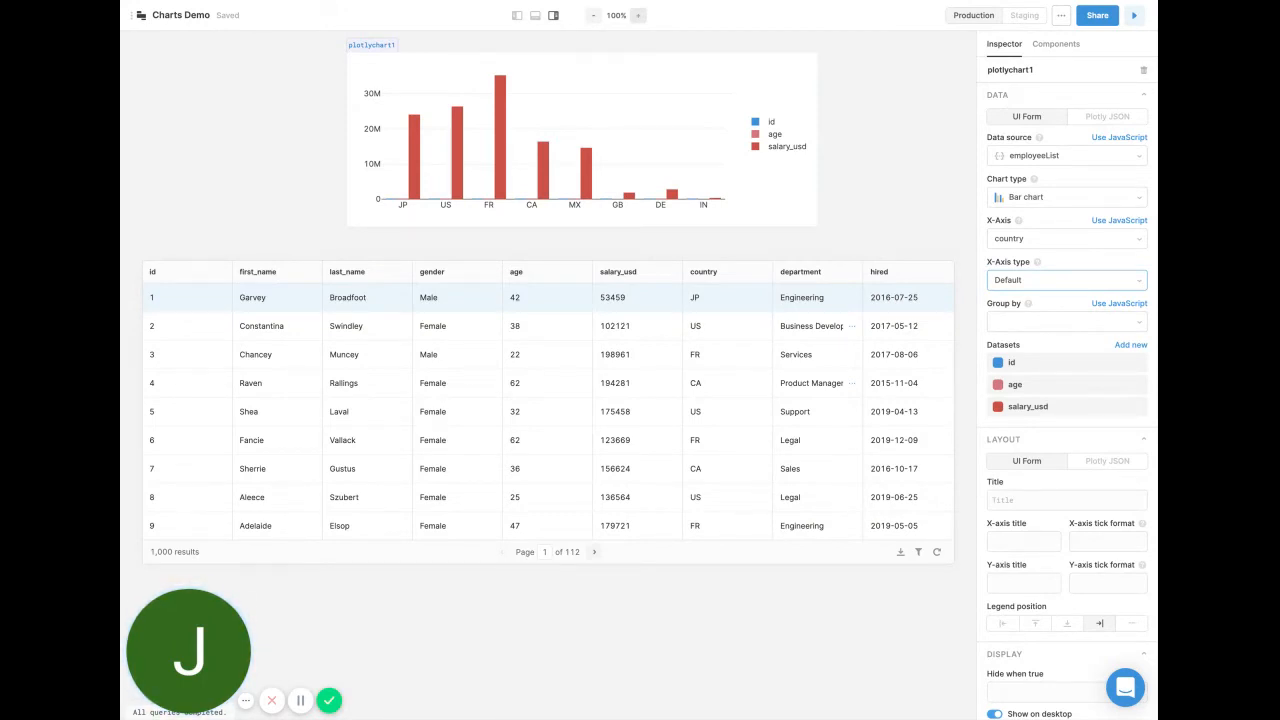
{"action": "left_click", "coordinate": [1067, 280]}
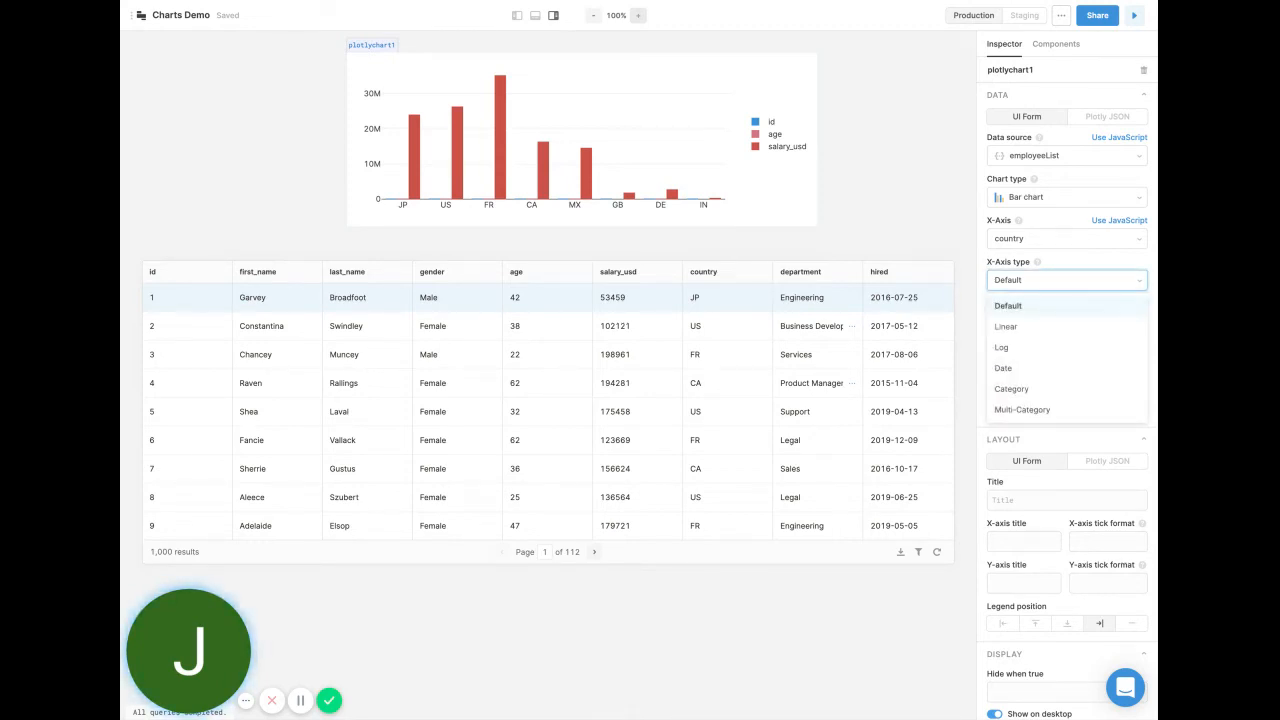
{"action": "left_click", "coordinate": [1070, 283]}
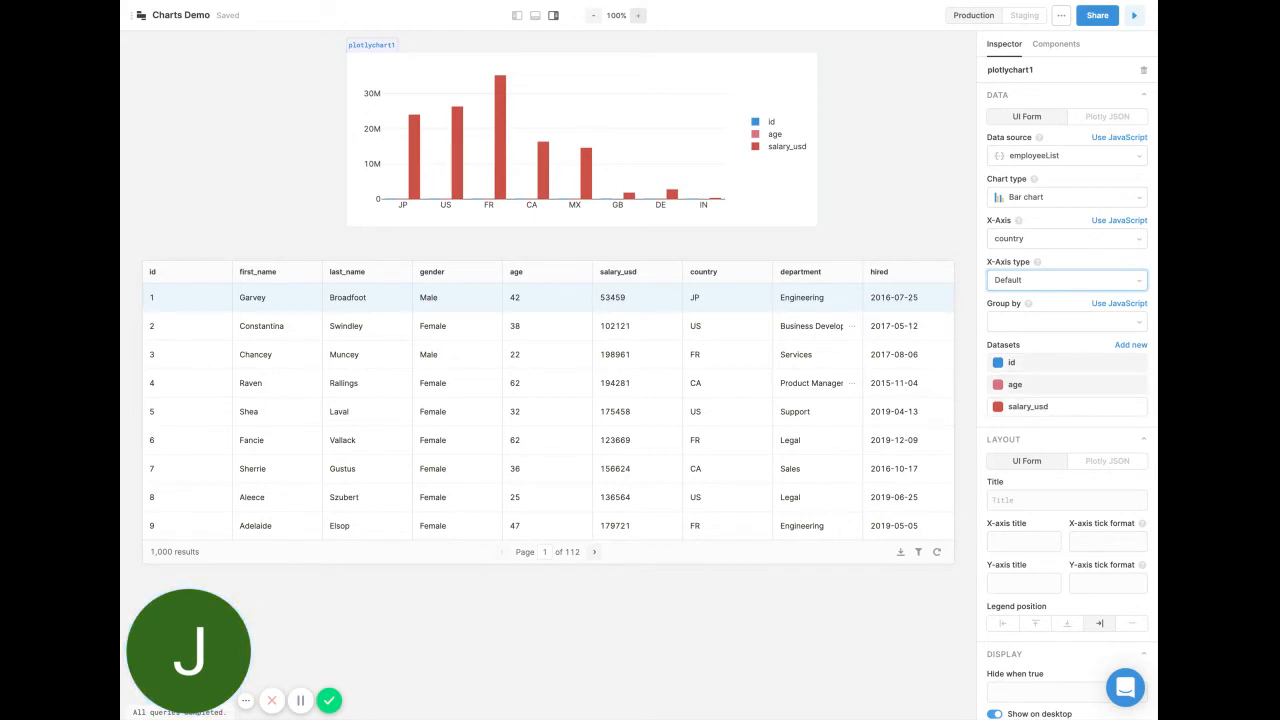
Remove the salary_usd and age datasets from the chart.
{"action": "left_click", "coordinate": [1028, 406]}
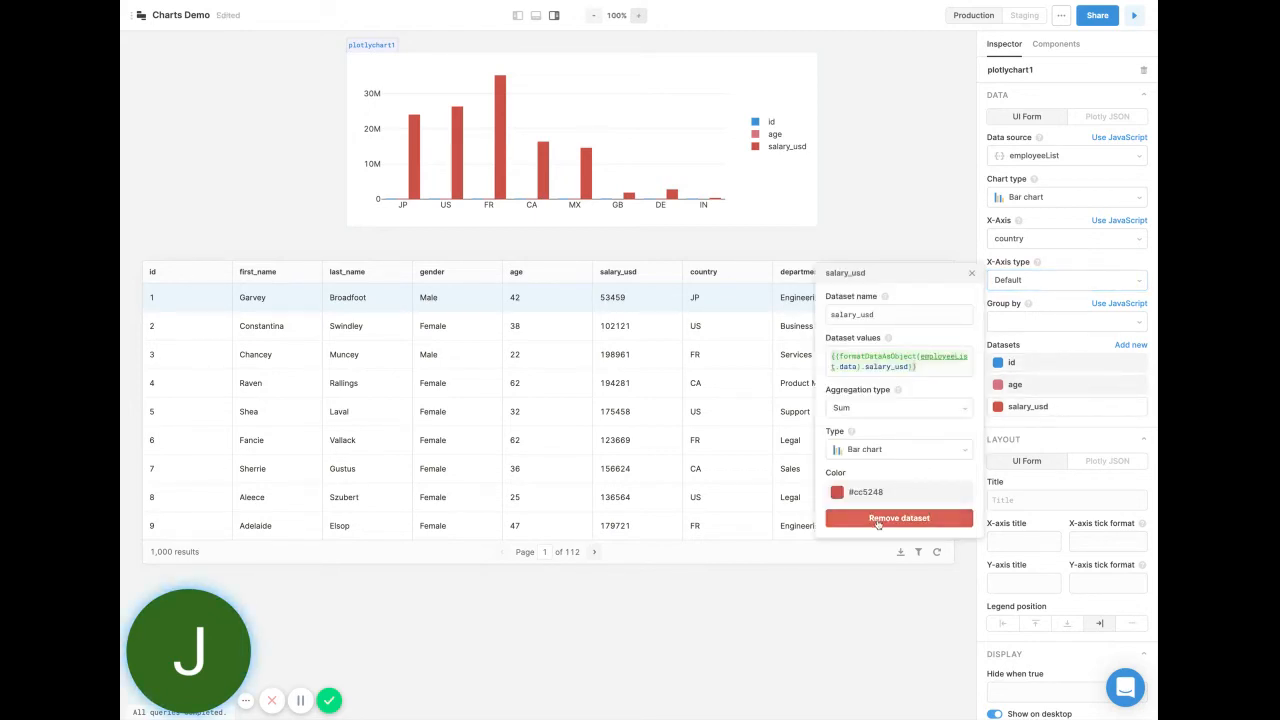
{"action": "left_click", "coordinate": [899, 518]}
{"action": "left_click", "coordinate": [1037, 385]}
{"action": "left_click", "coordinate": [880, 496]}
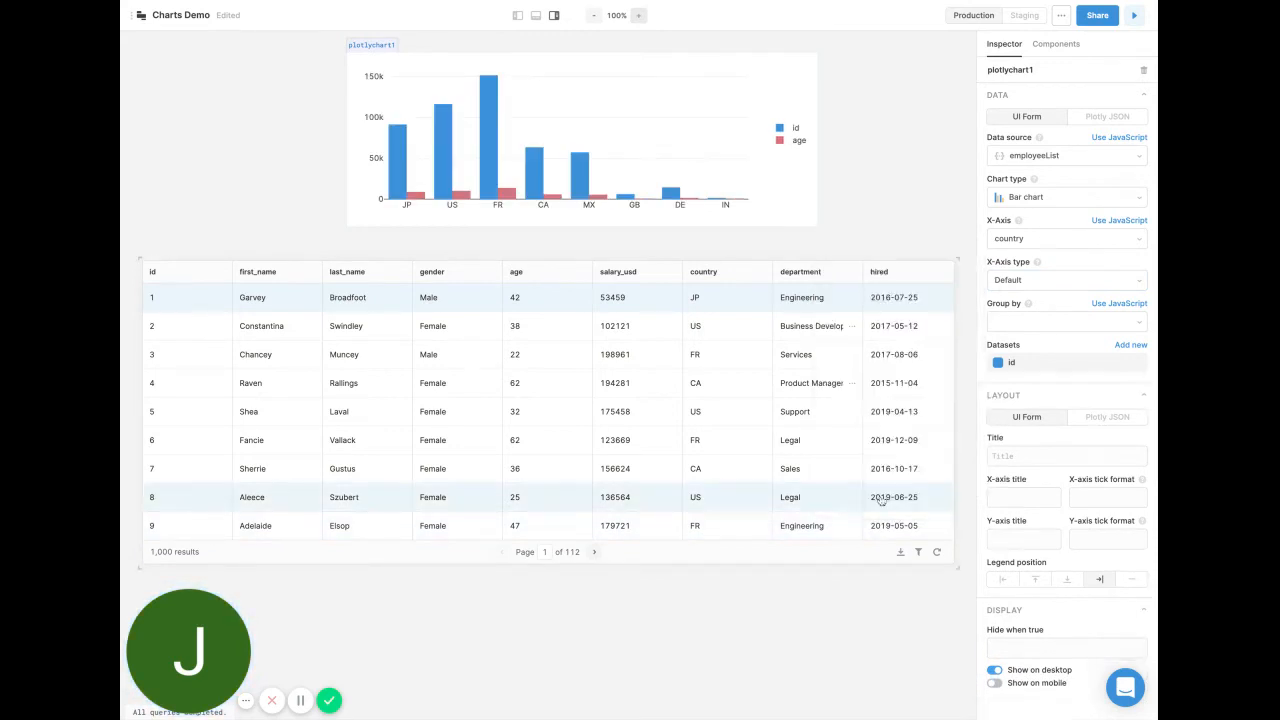
Set the remaining id dataset's aggregation type to Count.
{"action": "left_click", "coordinate": [1033, 365]}
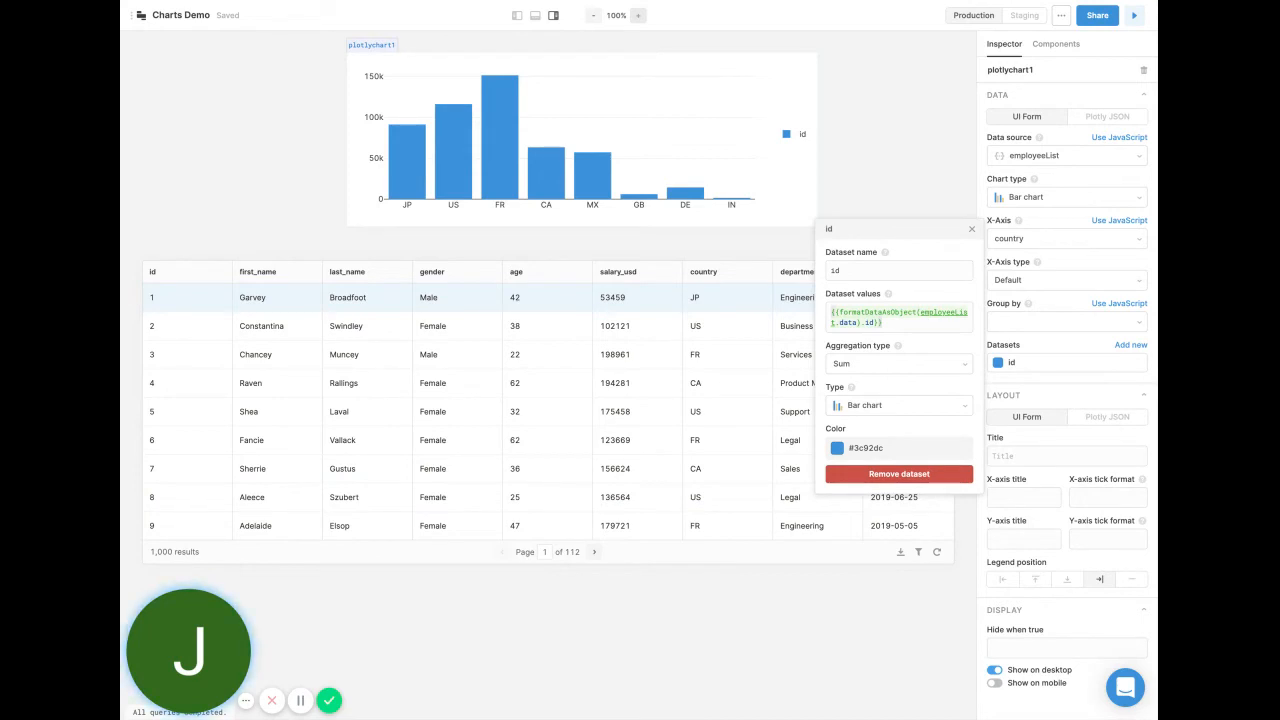
{"action": "left_click", "coordinate": [951, 372]}
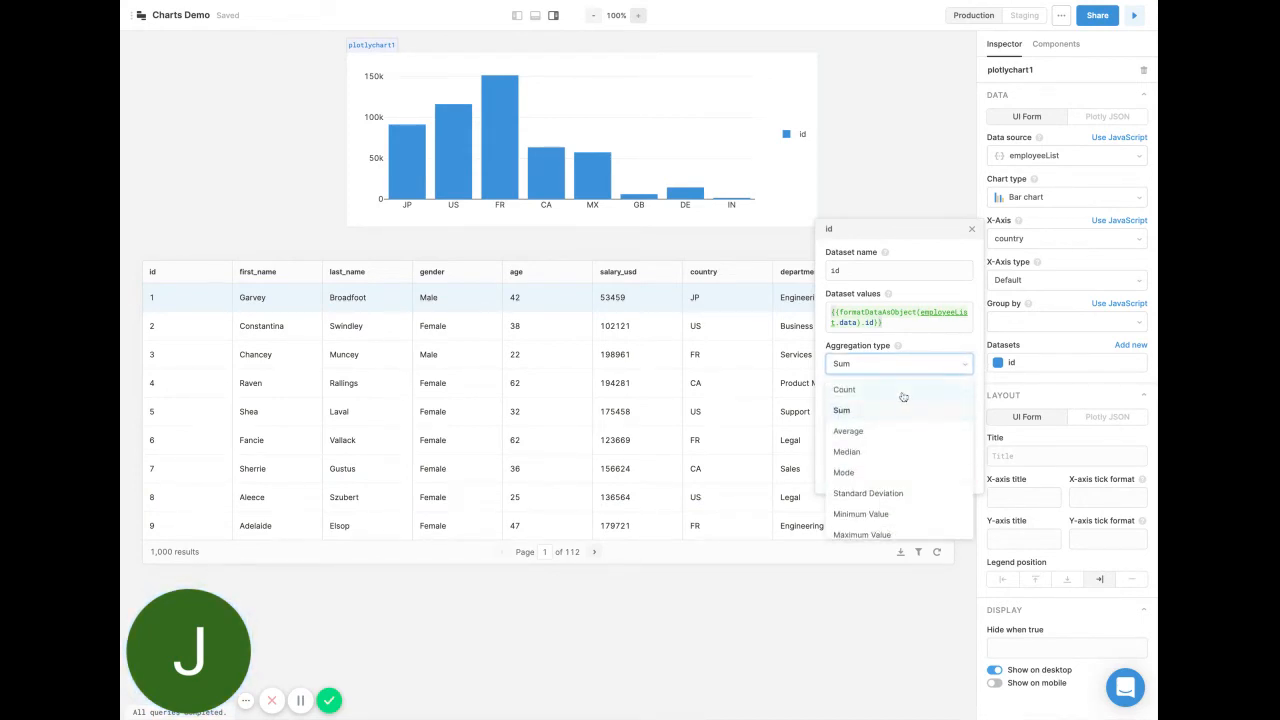
{"action": "left_click", "coordinate": [903, 395]}
Rename the dataset as count and close its settings.
{"action": "double_click", "coordinate": [865, 271]}
{"action": "type", "text": "c"}
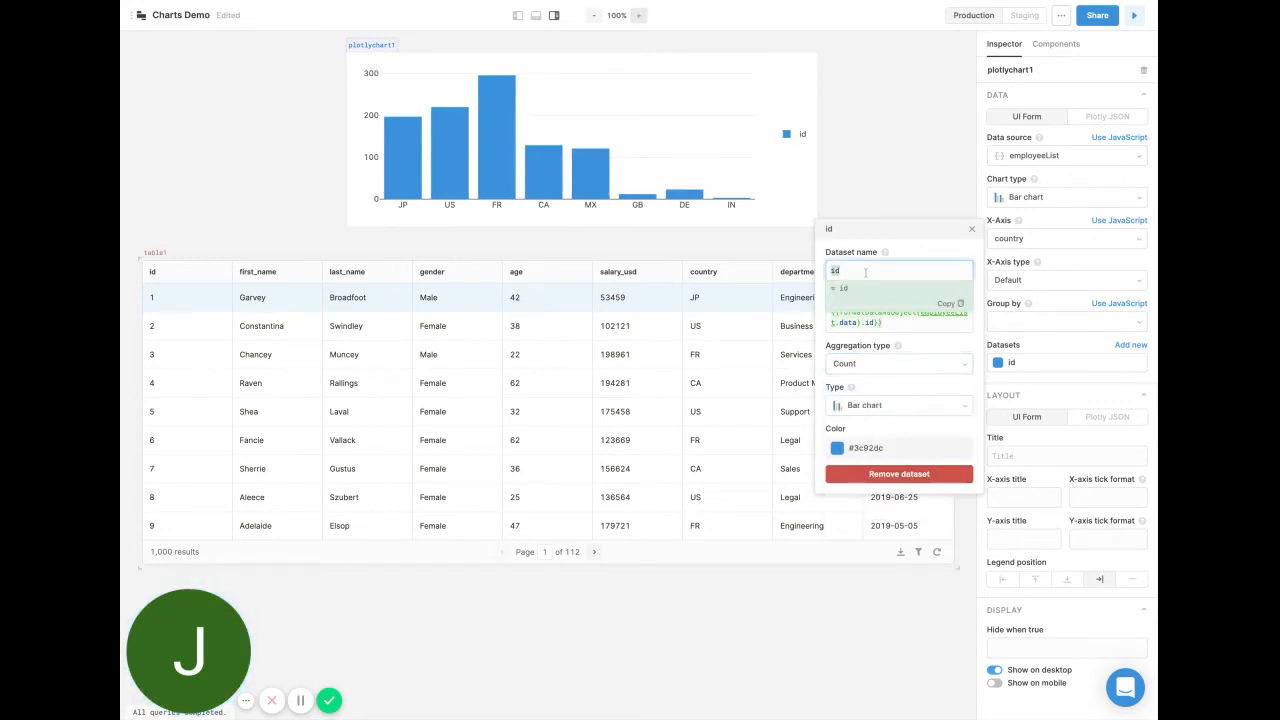
{"action": "type", "text": "ount"}
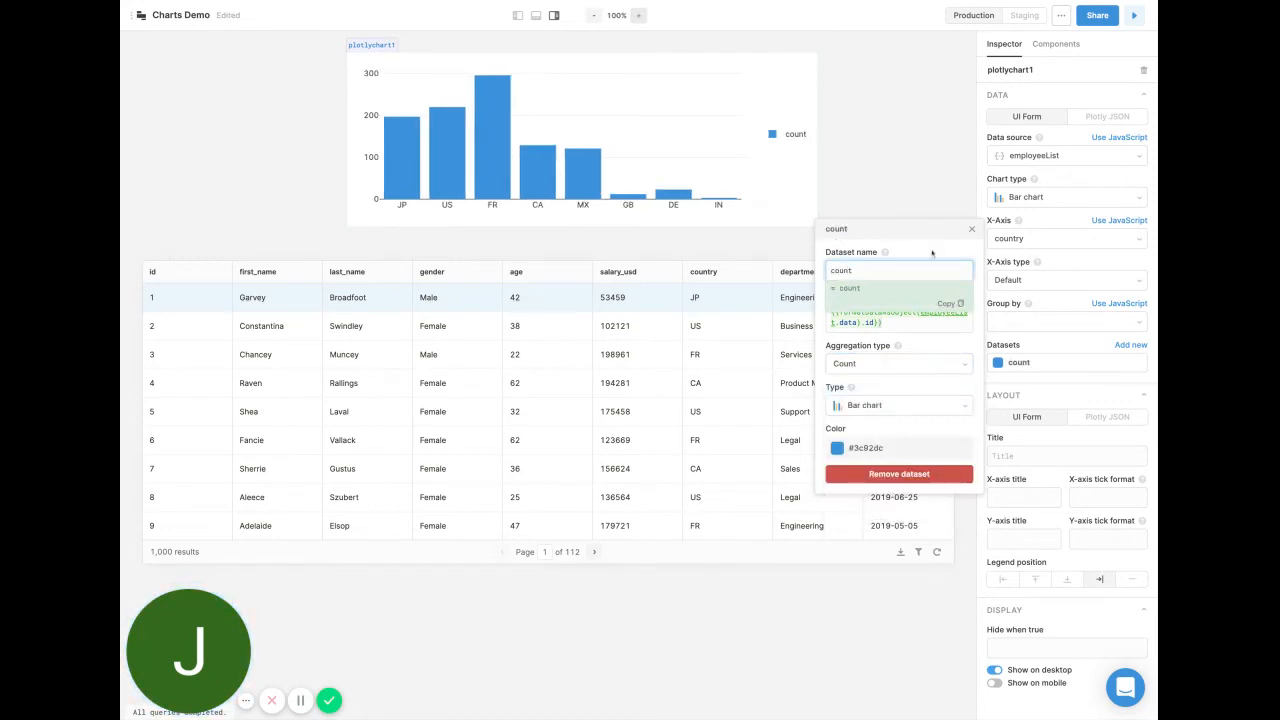
{"action": "left_click", "coordinate": [930, 254]}
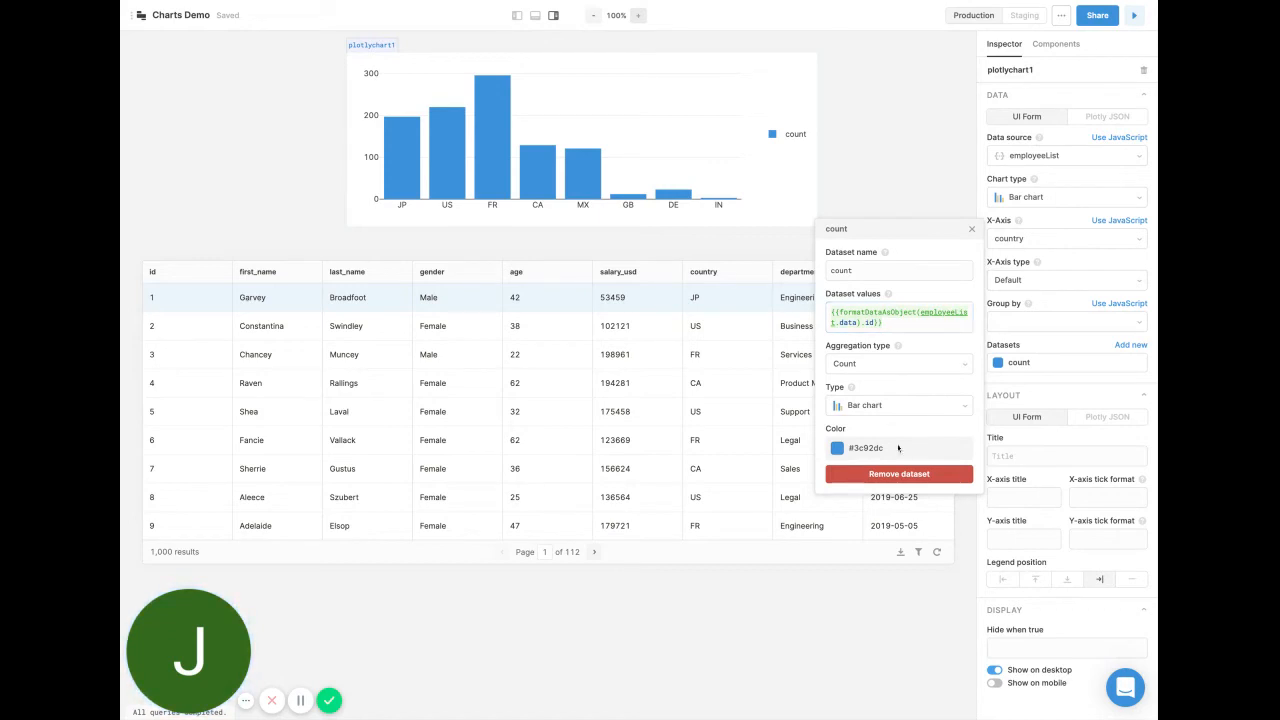
{"action": "left_click", "coordinate": [971, 230]}
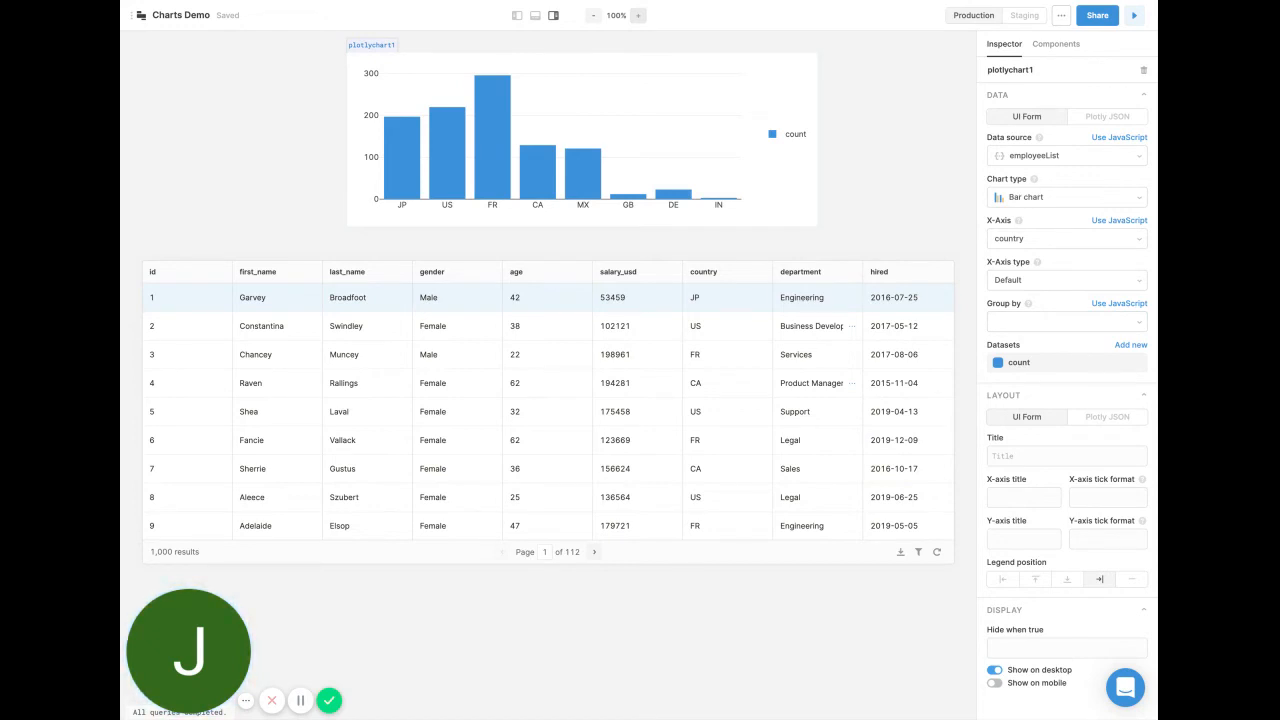
Group the chart data by gender and turn on stacking of the grouped data.
{"action": "left_click", "coordinate": [1066, 322]}
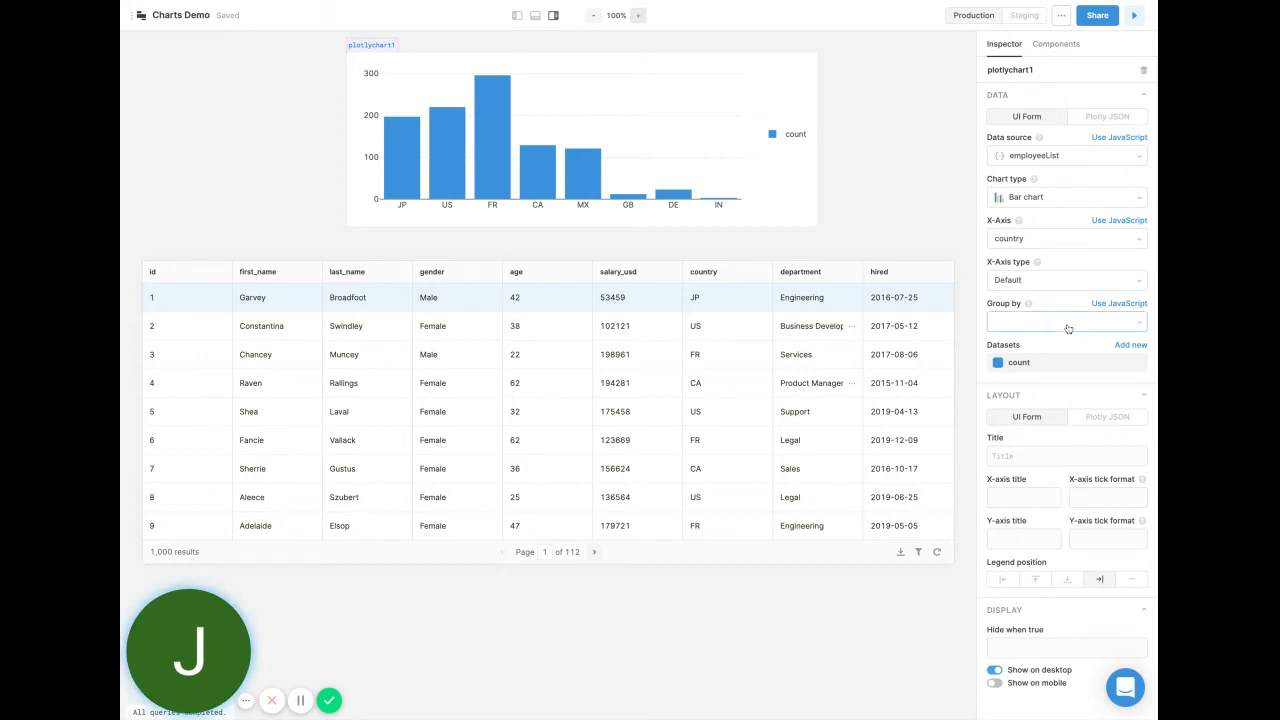
{"action": "left_click", "coordinate": [1044, 392]}
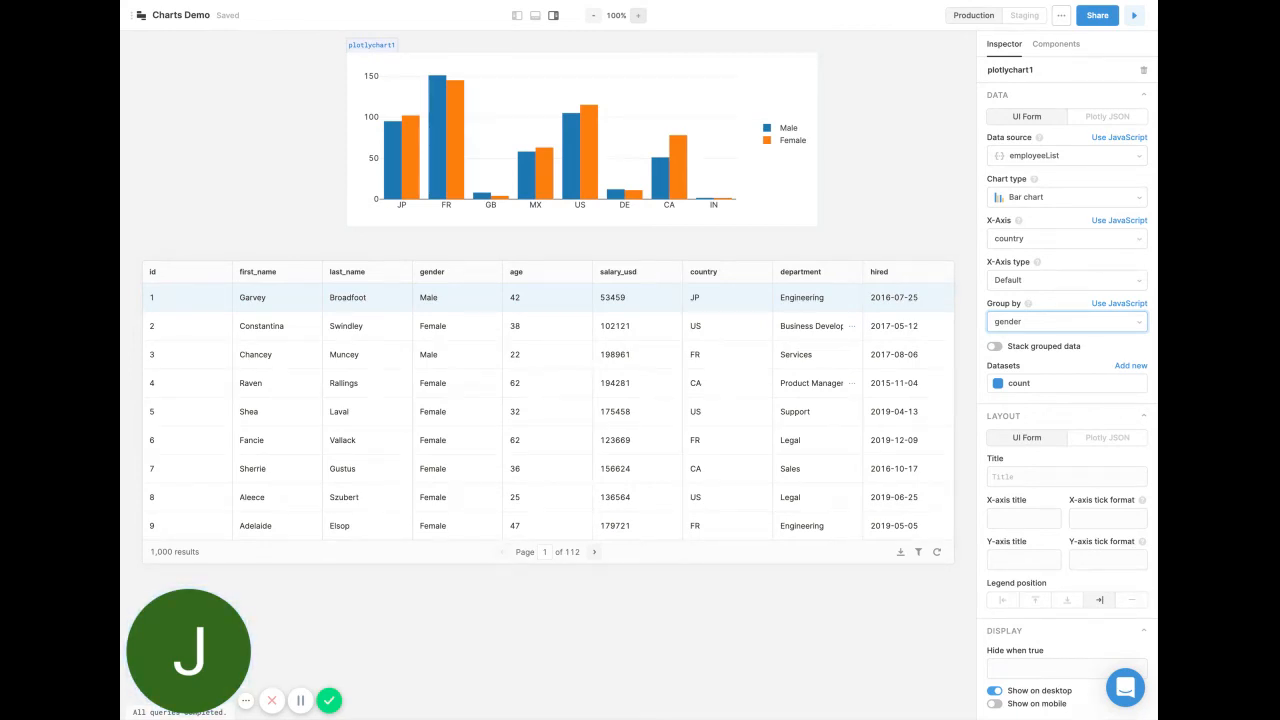
{"action": "left_click", "coordinate": [996, 347]}
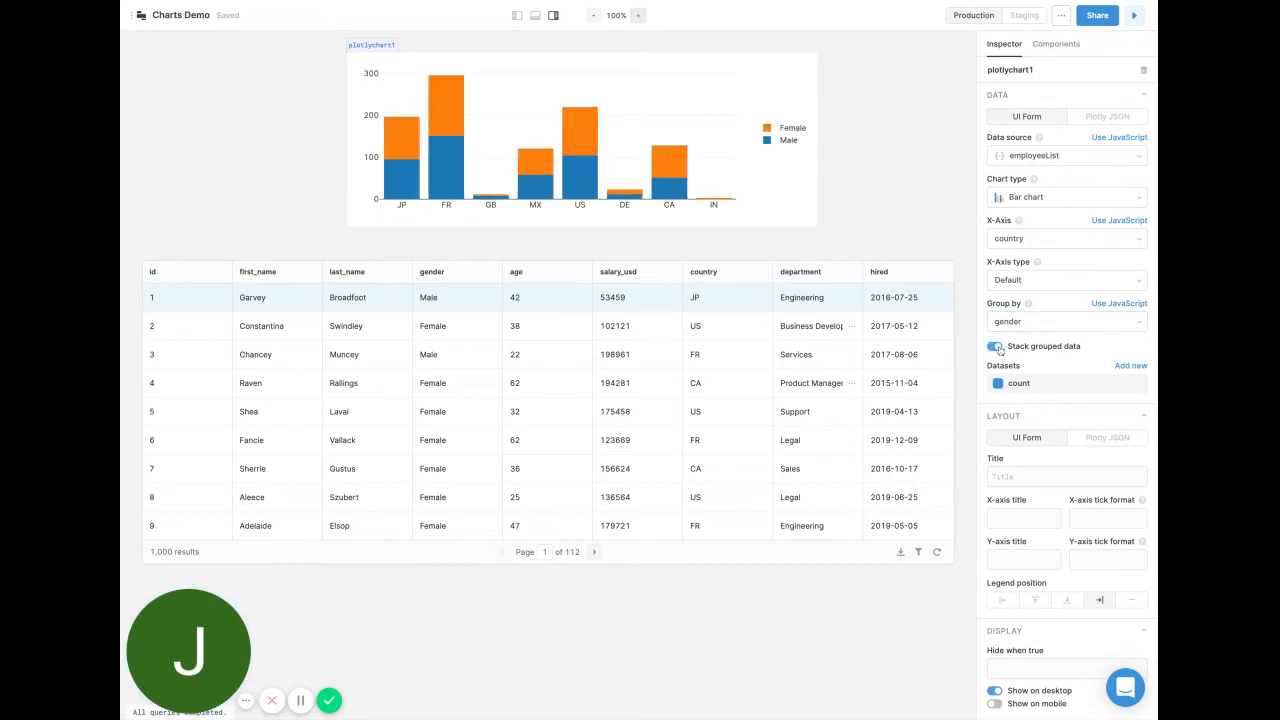
Set the chart title to Employee Count by Country.
{"action": "left_click", "coordinate": [1019, 476]}
{"action": "type", "text": "Empl"}
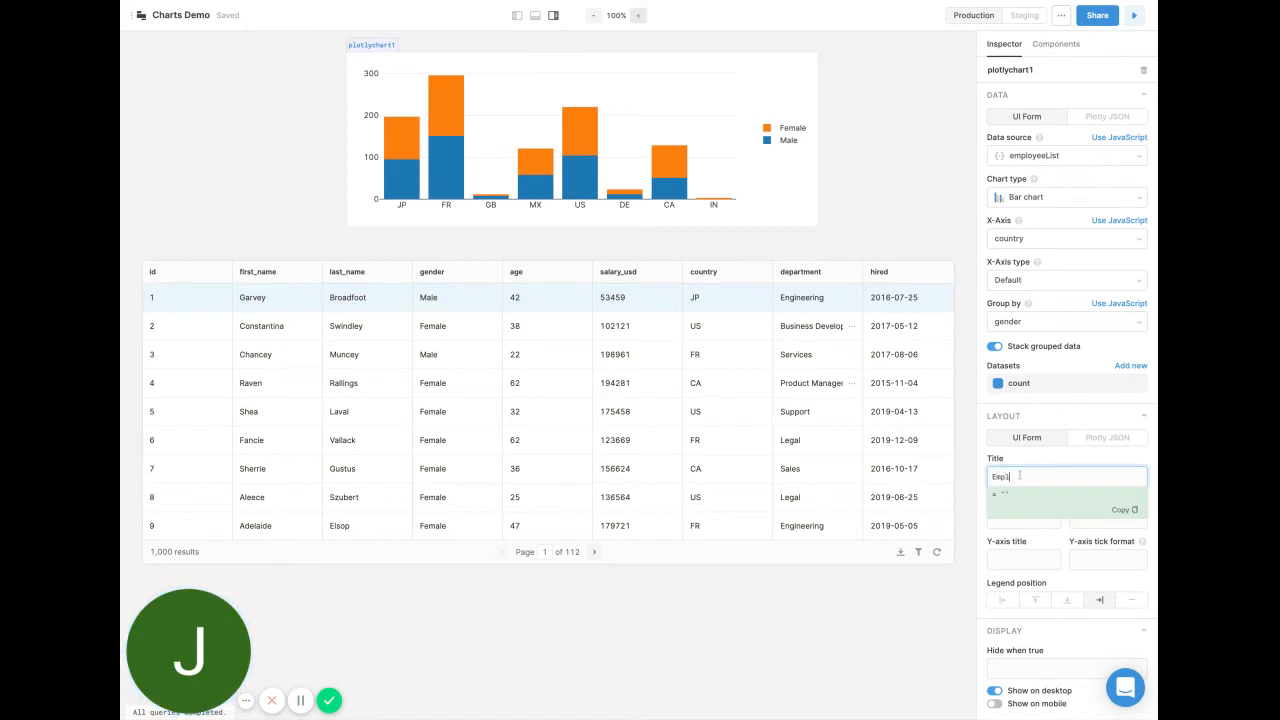
{"action": "type", "text": "oyee Cou"}
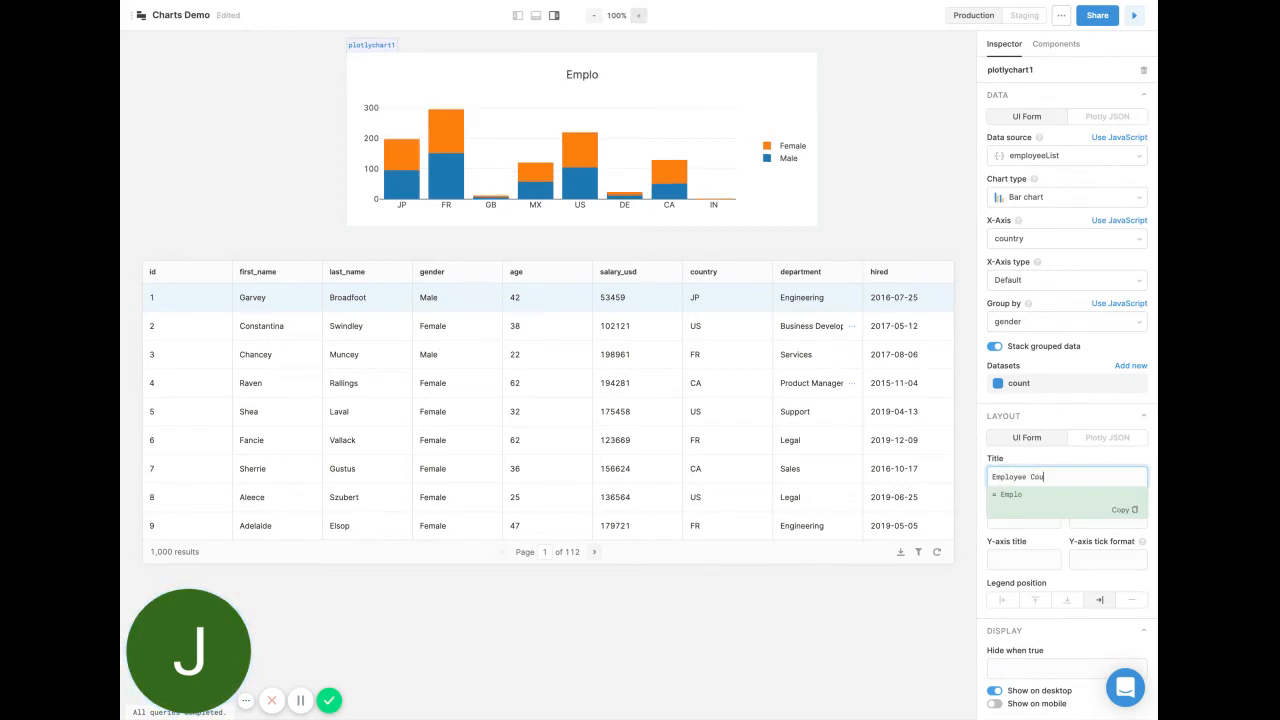
{"action": "type", "text": "nt by COuntr"}
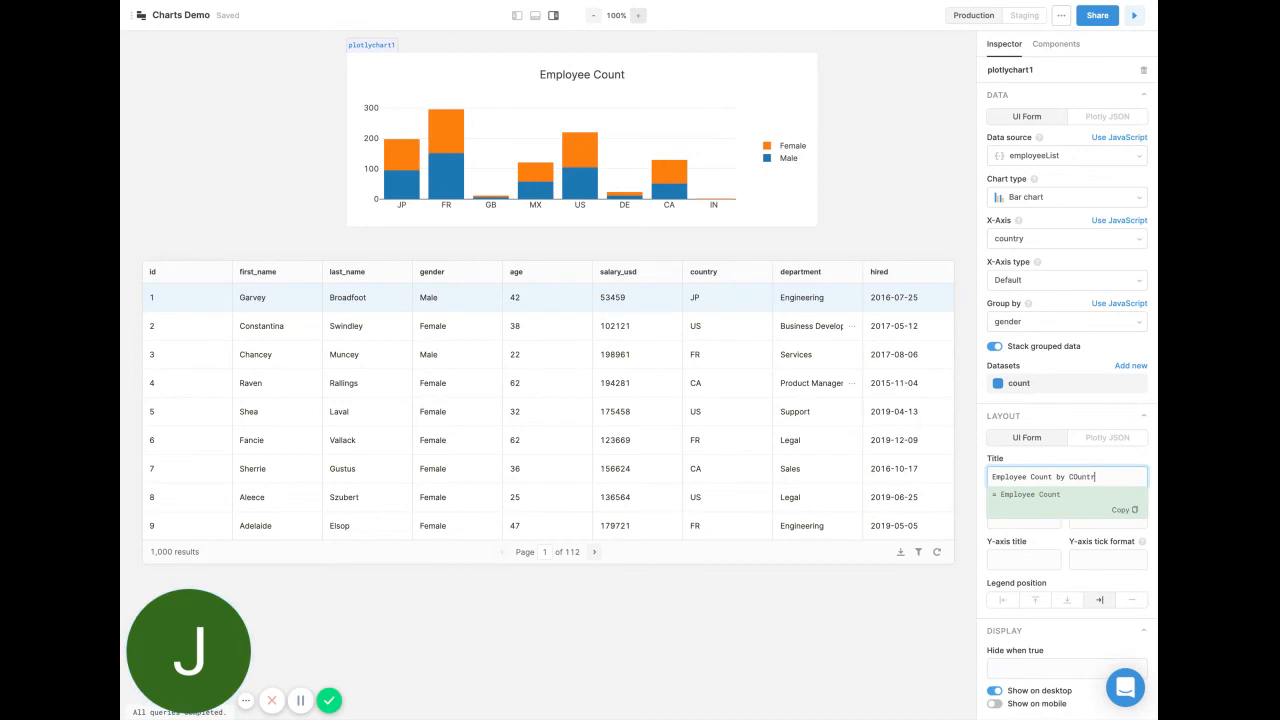
{"action": "key", "text": "BackSpace"}
{"action": "key", "text": "BackSpace"}
{"action": "key", "text": "BackSpace"}
{"action": "key", "text": "BackSpace"}
{"action": "key", "text": "BackSpace"}
{"action": "type", "text": "ountry"}
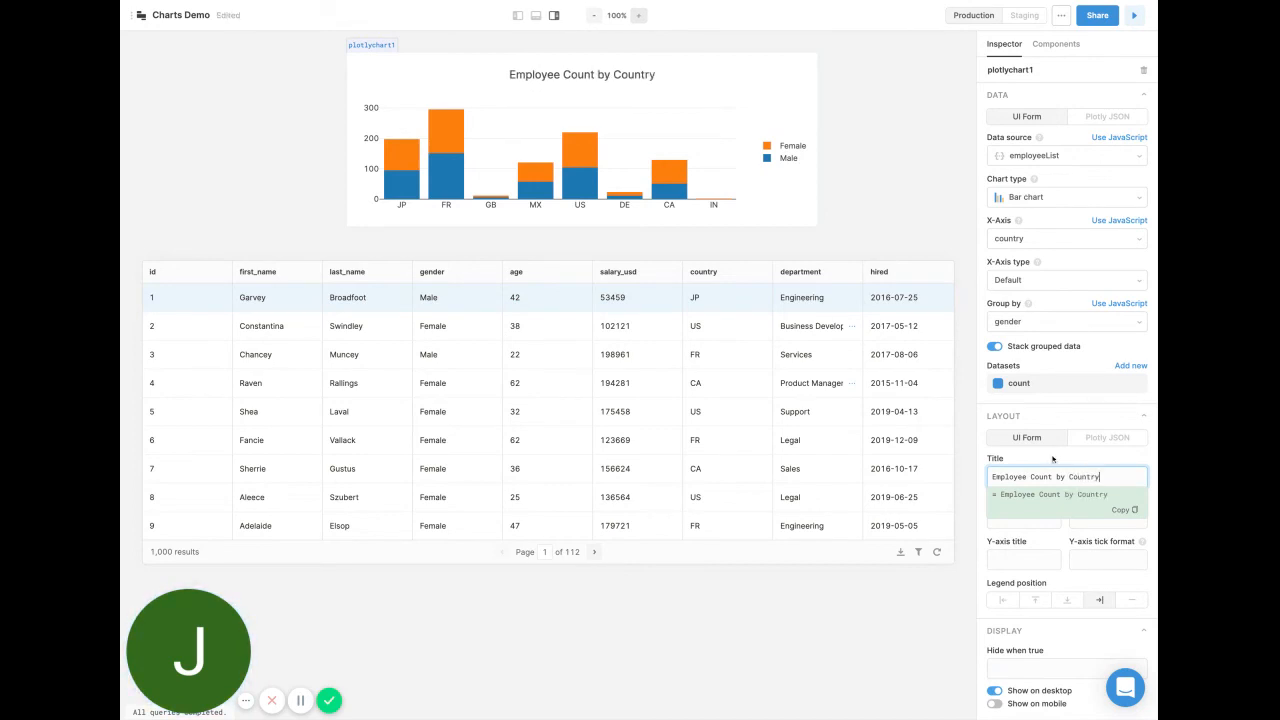
{"action": "left_click", "coordinate": [1048, 456]}
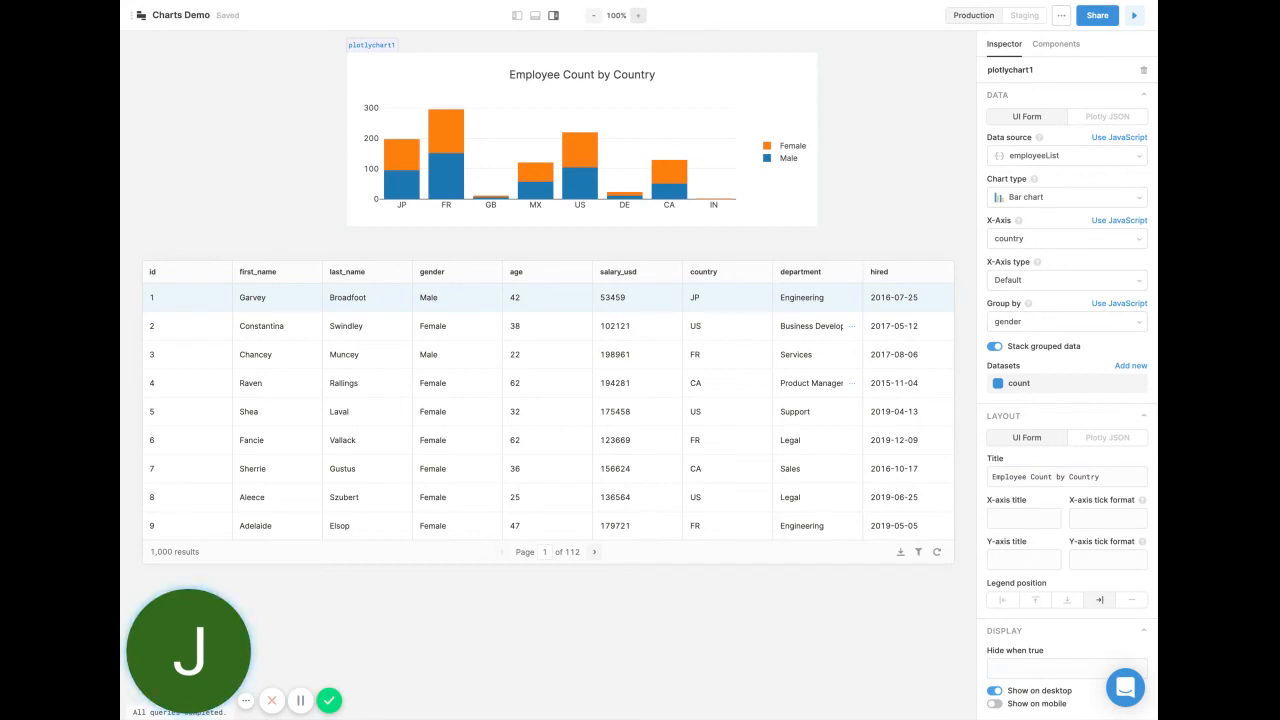
Set the chart's legend position to the bottom.
{"action": "left_click", "coordinate": [1067, 600]}
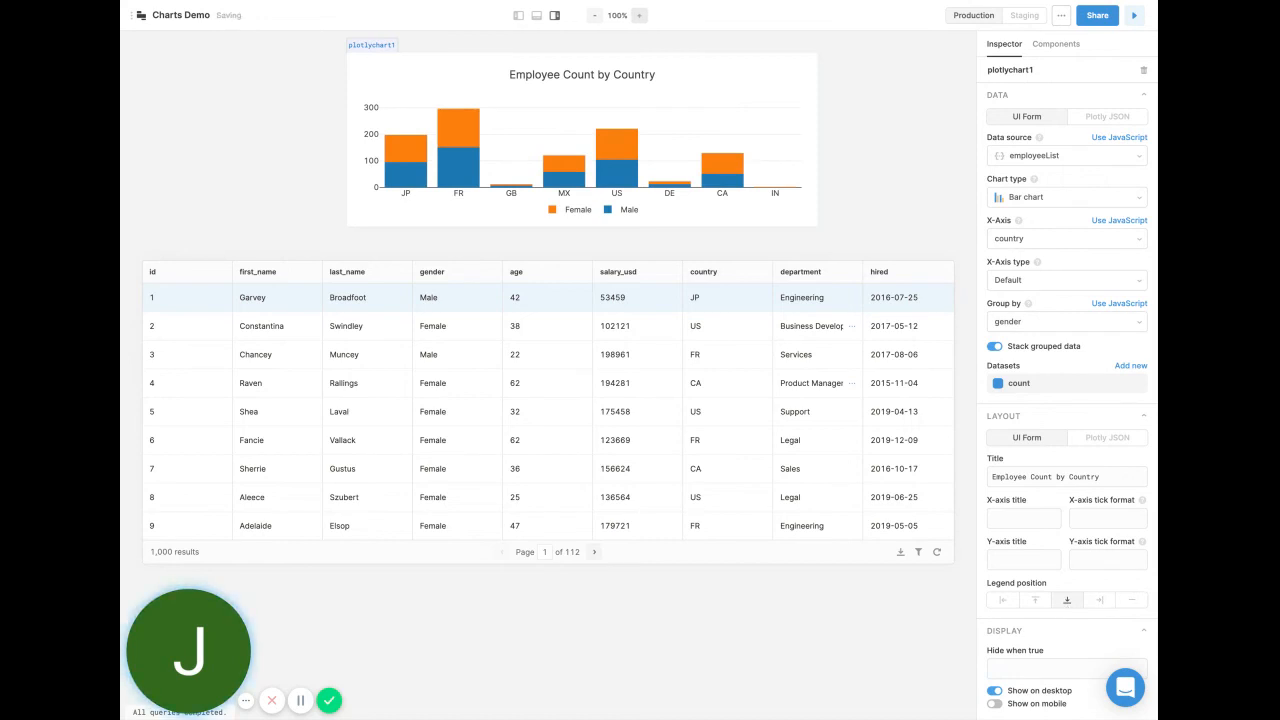
{"action": "mouse_move", "coordinate": [731, 172]}
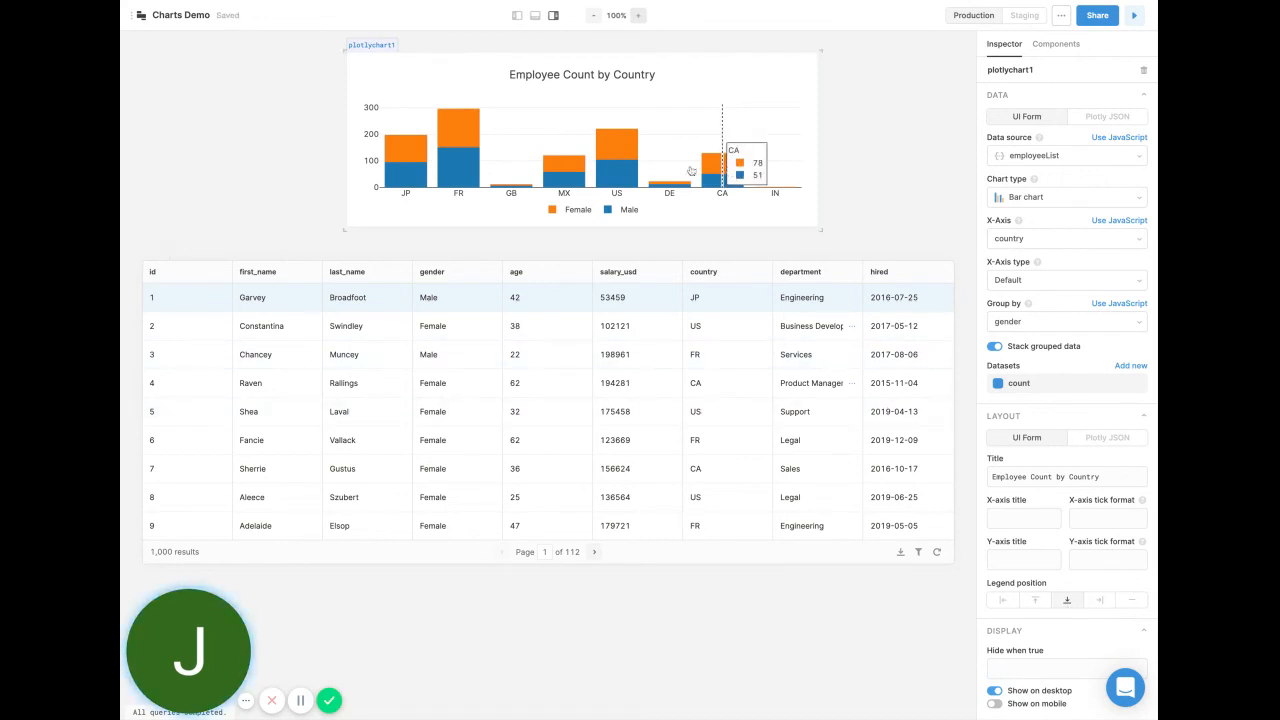
{"action": "mouse_move", "coordinate": [590, 170]}
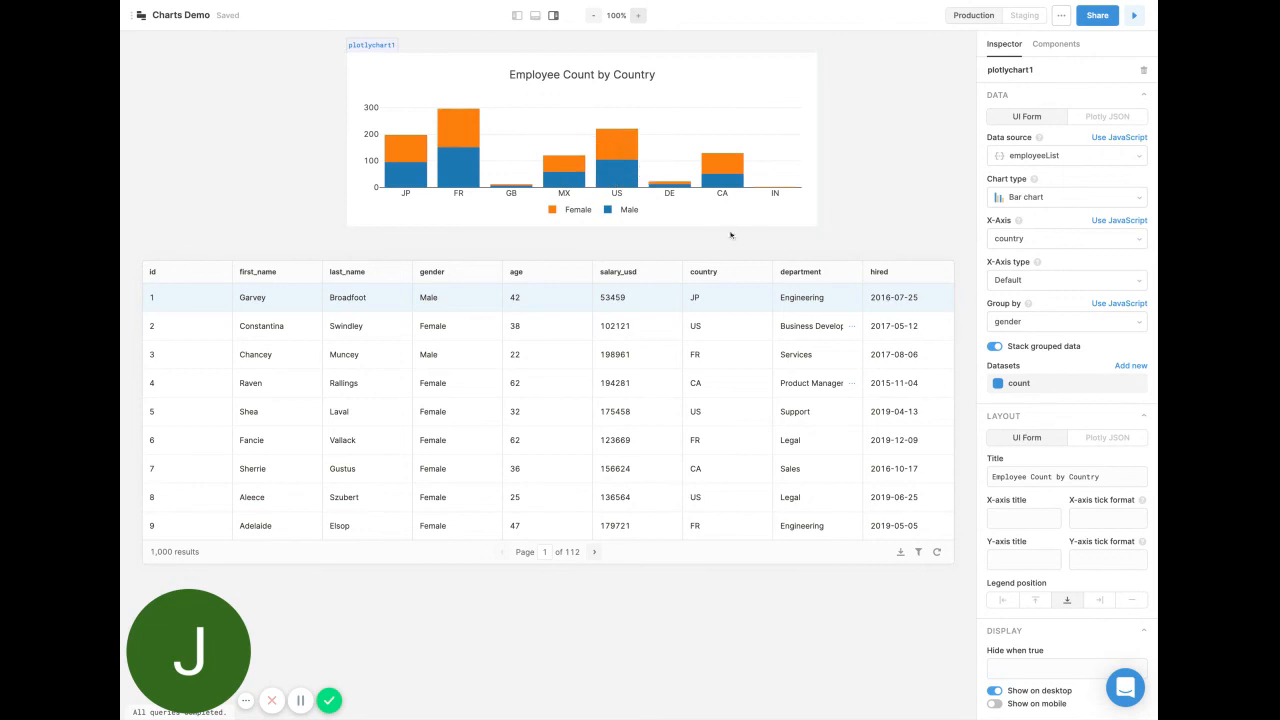
{"action": "left_click", "coordinate": [876, 223]}
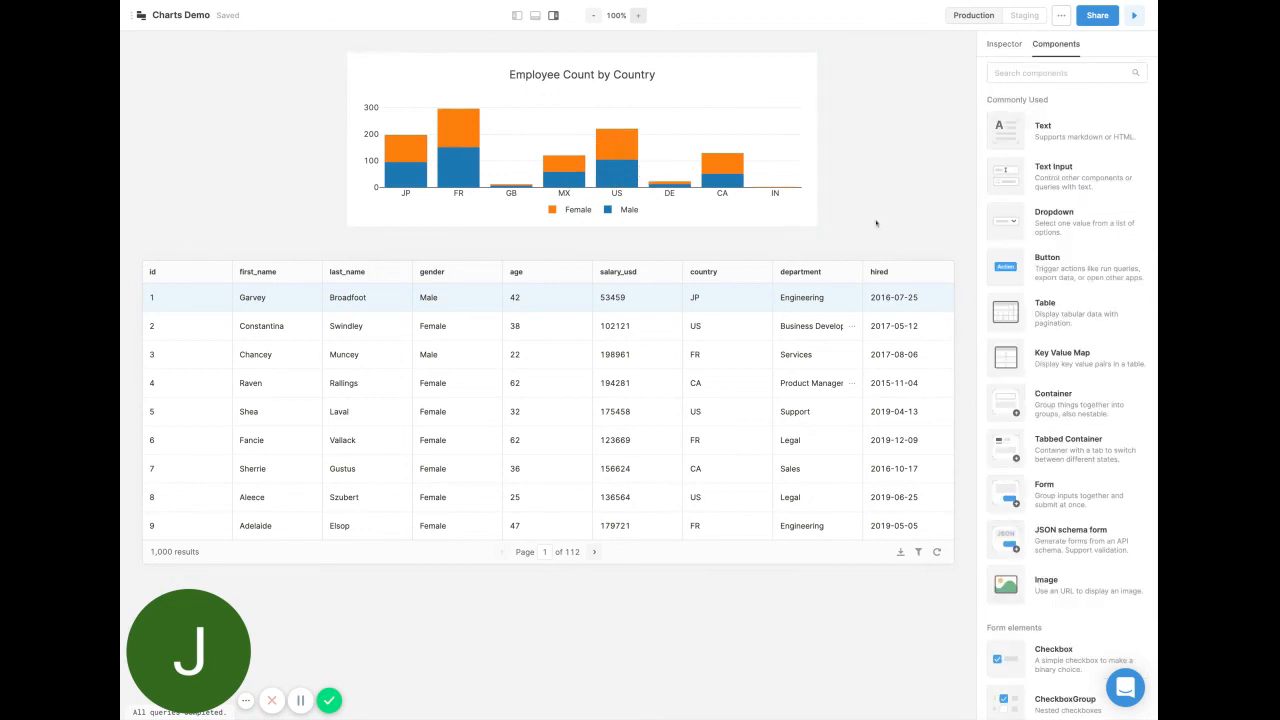
Examine the chart's data and layout as Plotly JSON, then return both sections to the UI Form.
{"action": "left_click", "coordinate": [800, 215]}
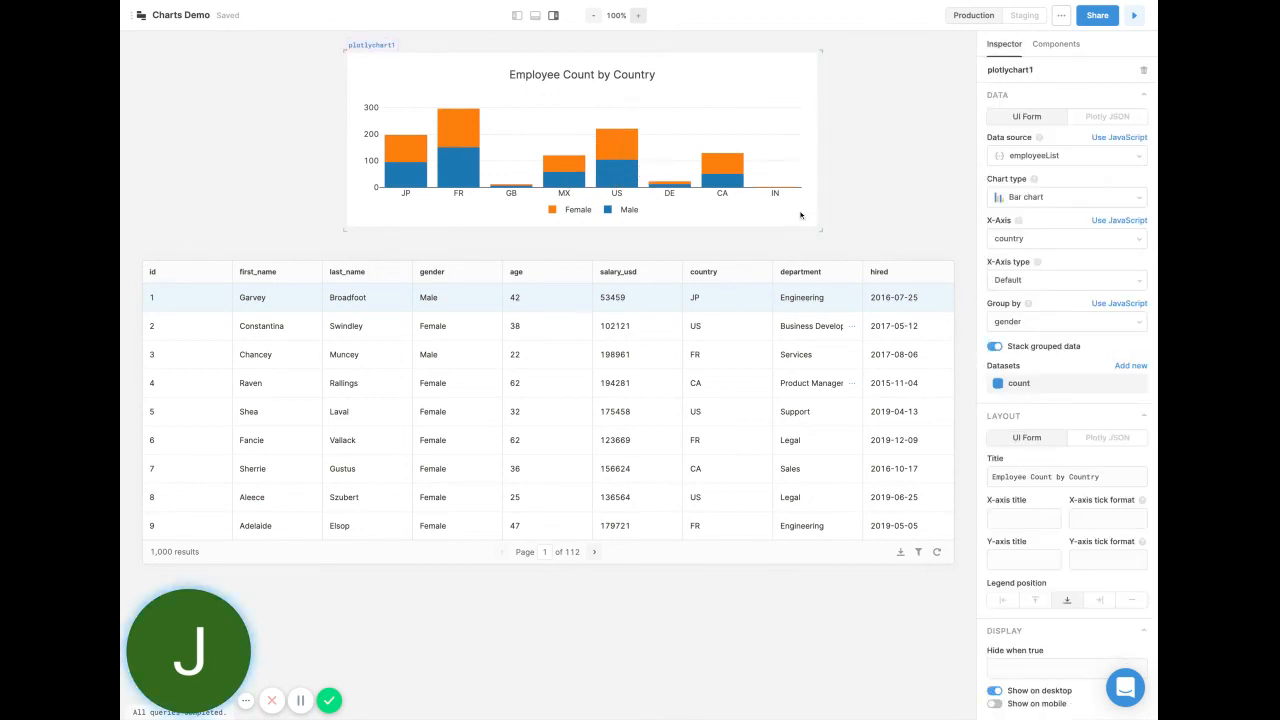
{"action": "left_click", "coordinate": [1087, 123]}
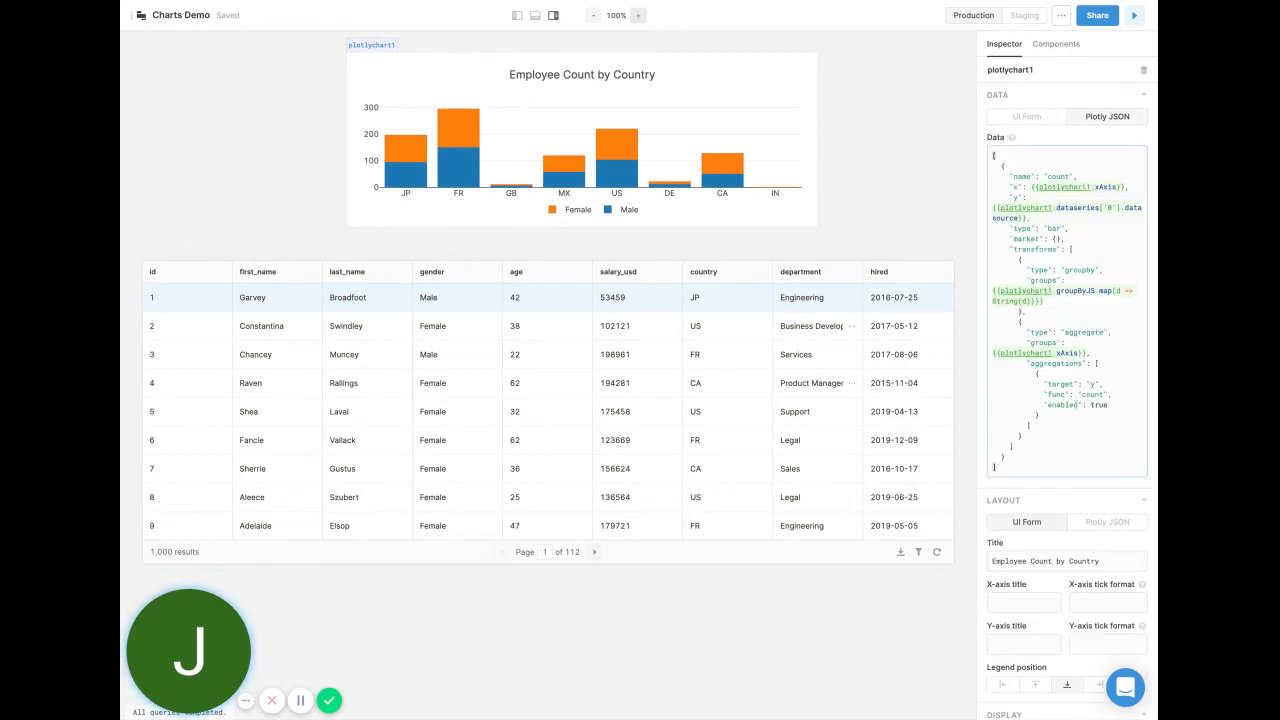
{"action": "left_click", "coordinate": [1096, 524]}
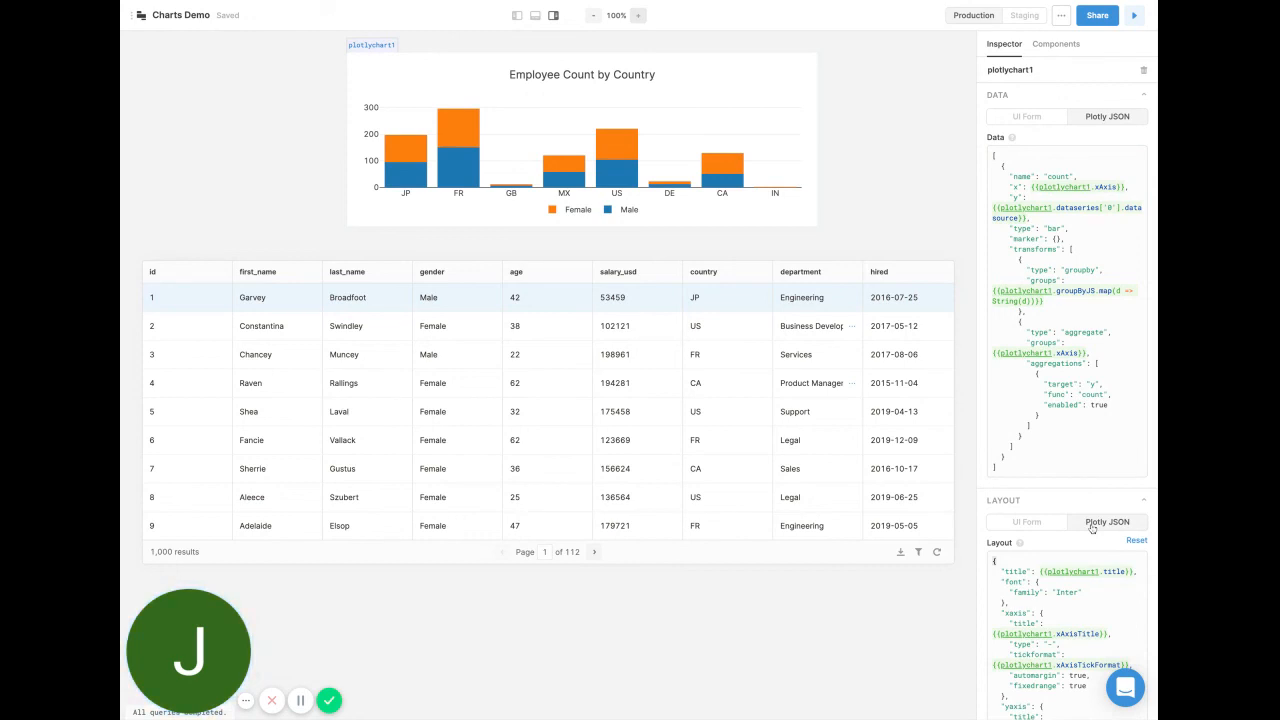
{"action": "left_click", "coordinate": [1027, 522]}
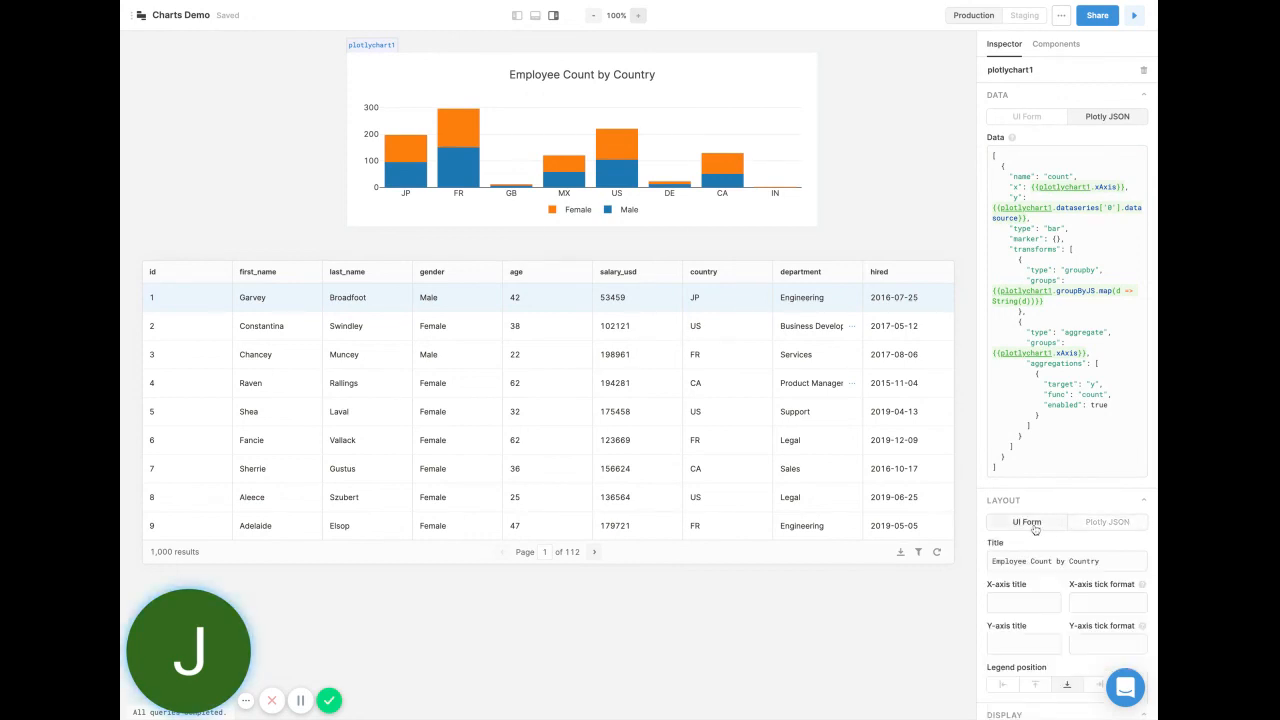
{"action": "left_click", "coordinate": [1036, 118]}
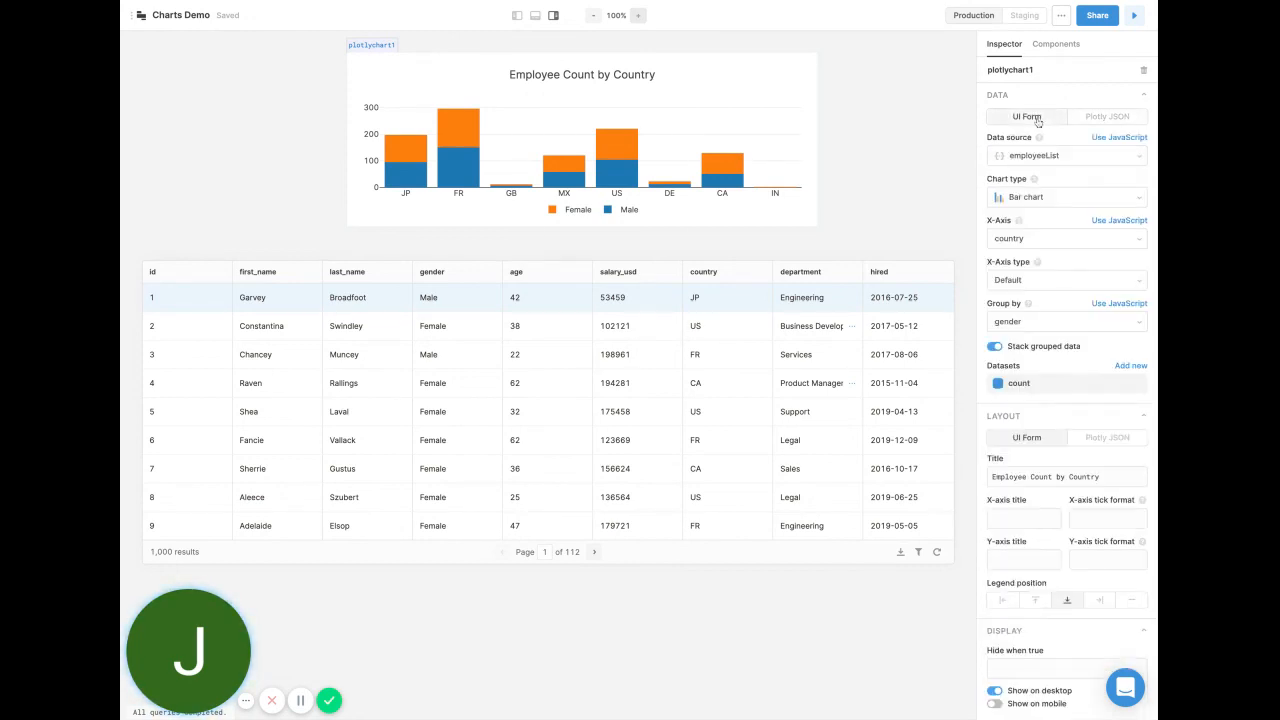